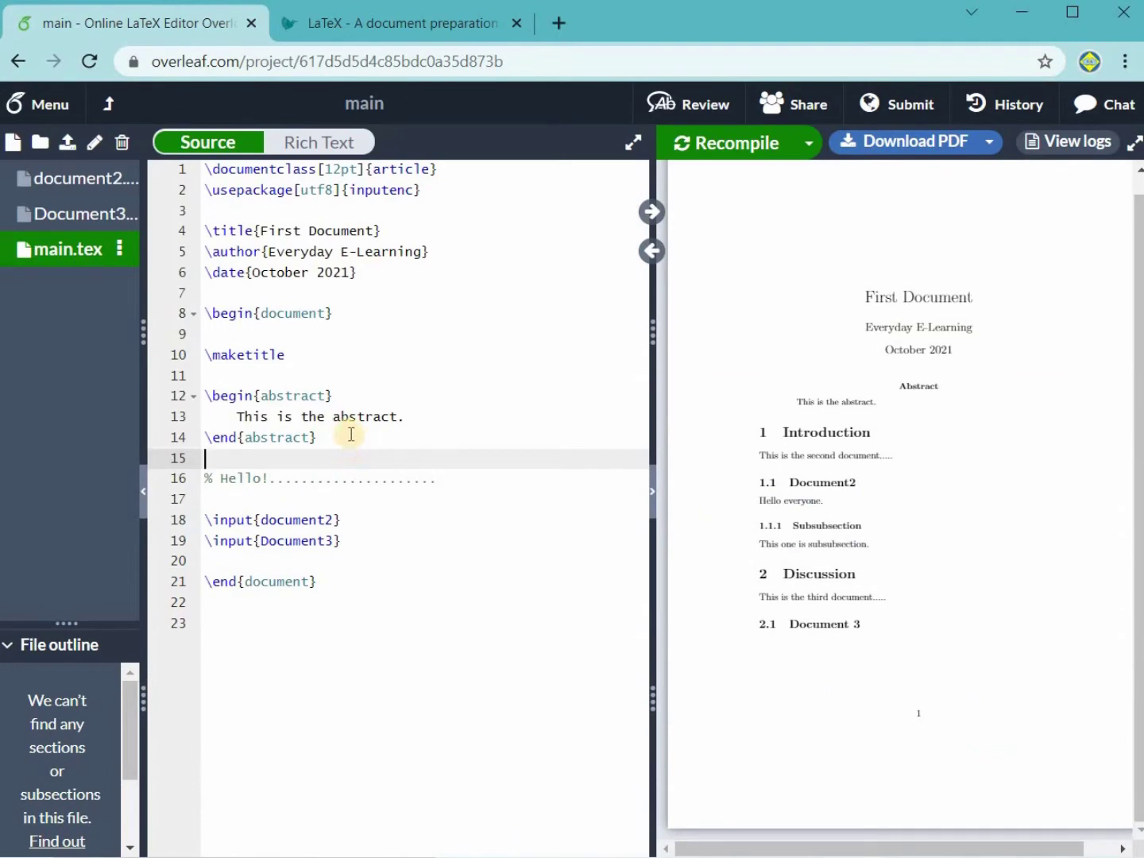
Open the document2 file and copy the sentence "This is the second document....." under the Introduction section.
{"action": "left_click", "coordinate": [83, 187]}
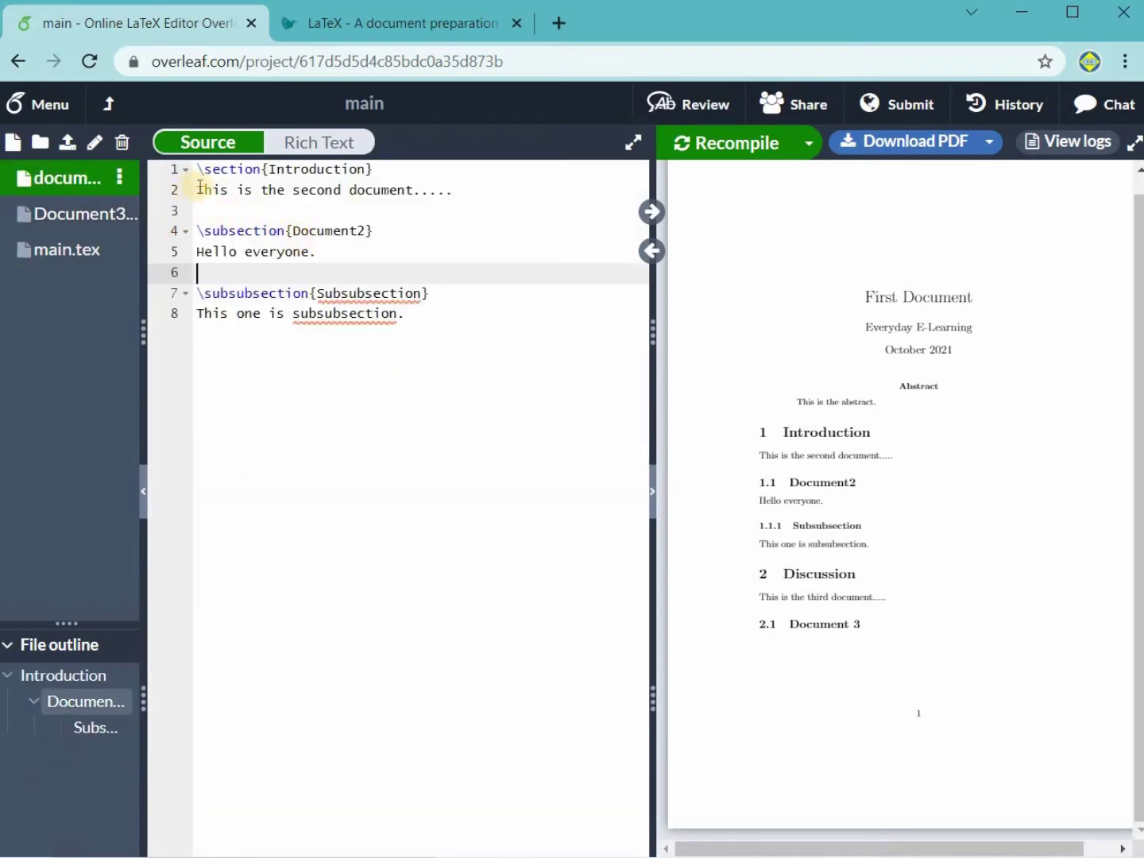
{"action": "key", "text": "Up"}
{"action": "key", "text": "Up"}
{"action": "key", "text": "Up"}
{"action": "key", "text": "Up"}
{"action": "key", "text": "shift+End"}
{"action": "key", "text": "ctrl+c"}
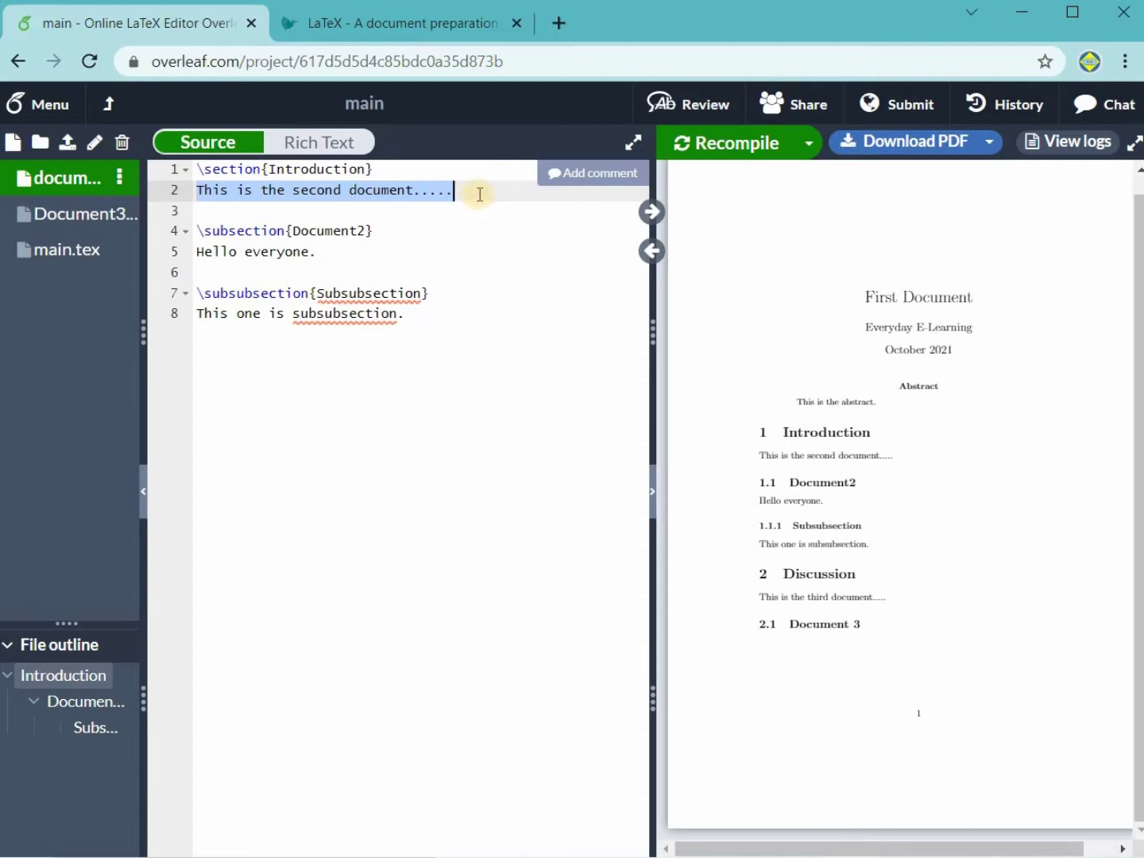
Add a \textbf{} command on a new line below the Introduction heading and paste the copied sentence inside its braces.
{"action": "left_click", "coordinate": [207, 196]}
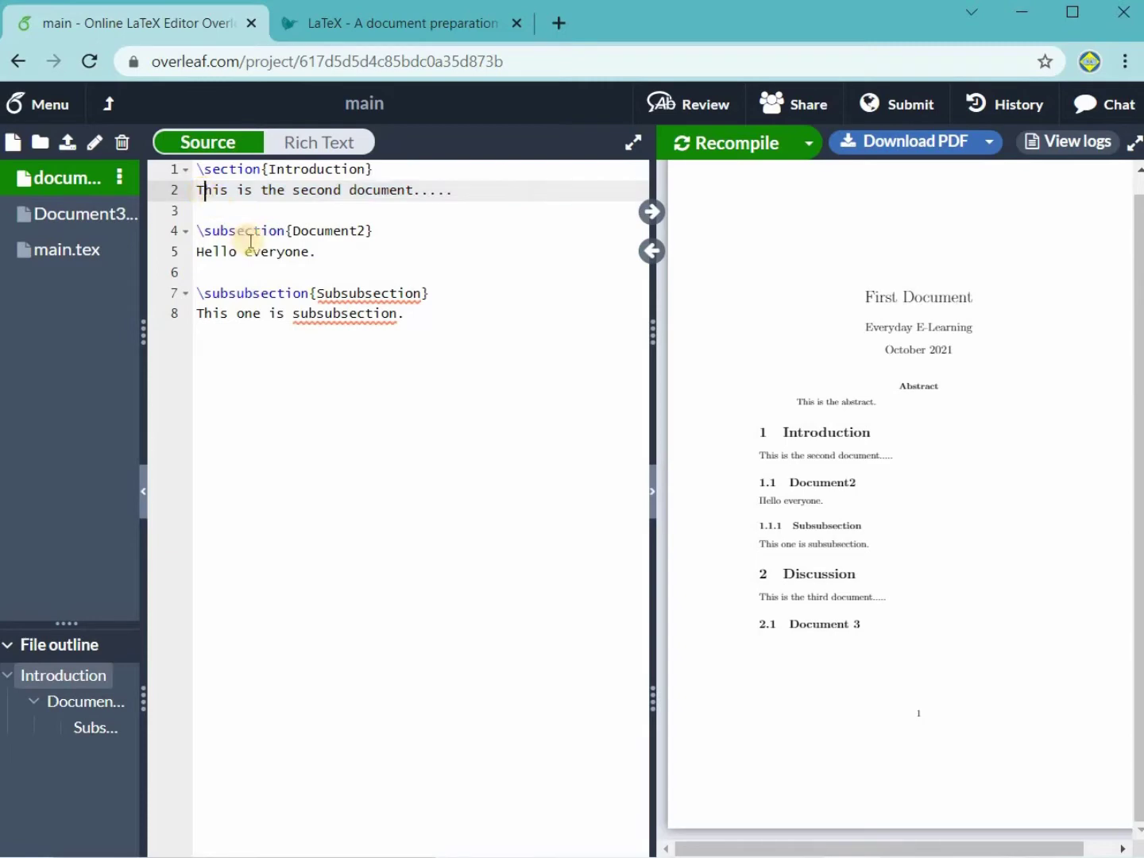
{"action": "key", "text": "Return"}
{"action": "left_click", "coordinate": [223, 189]}
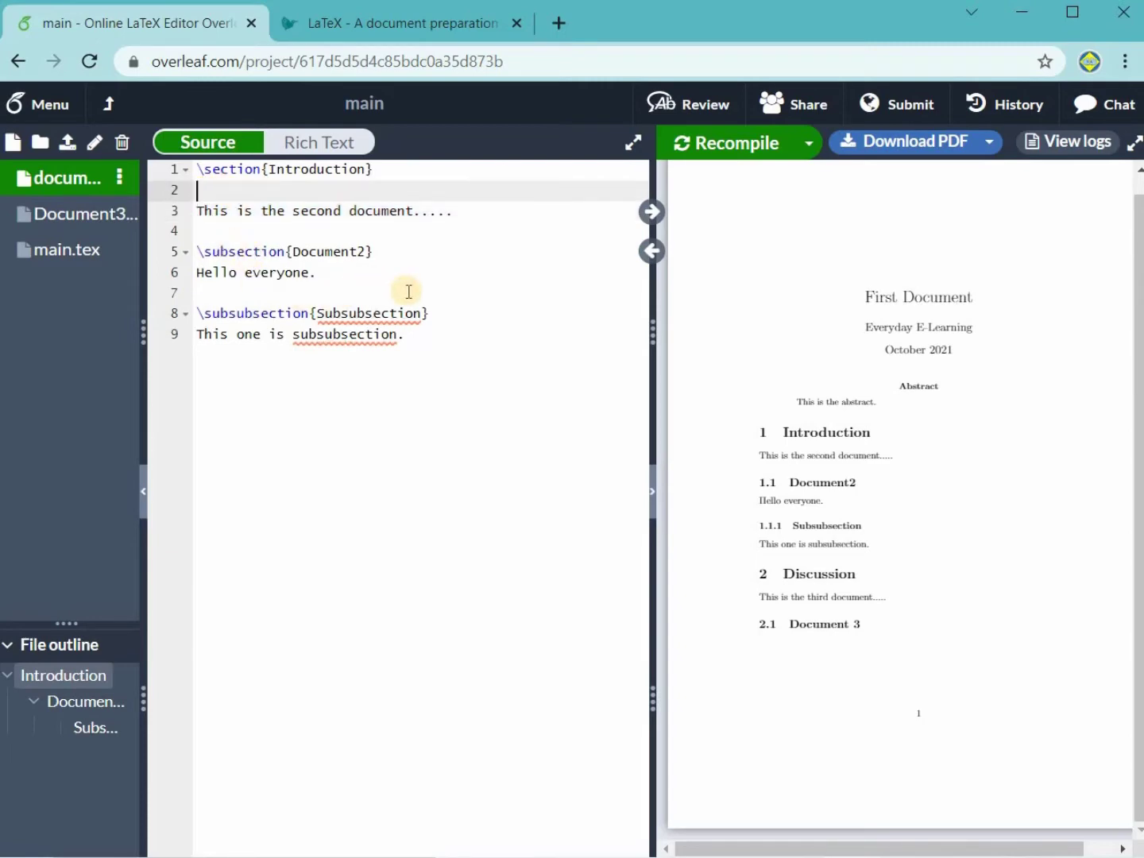
{"action": "type", "text": "\\"}
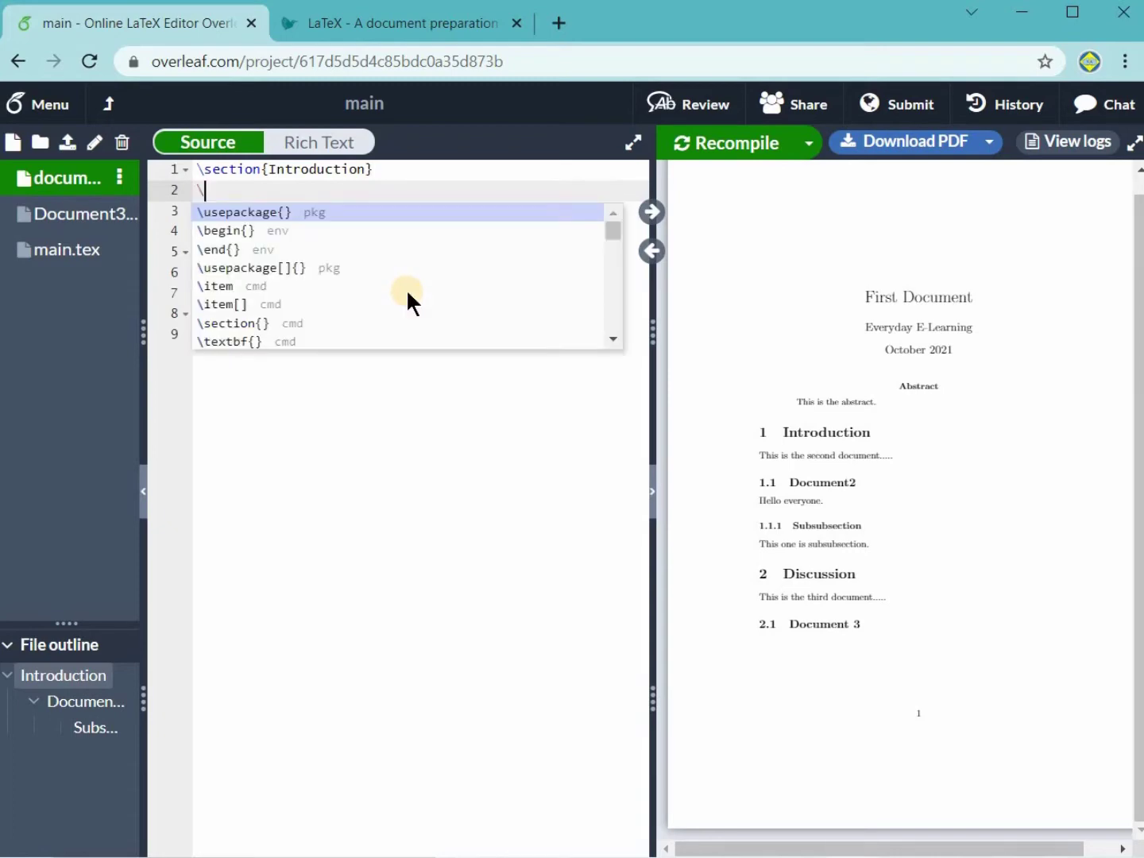
{"action": "type", "text": "te"}
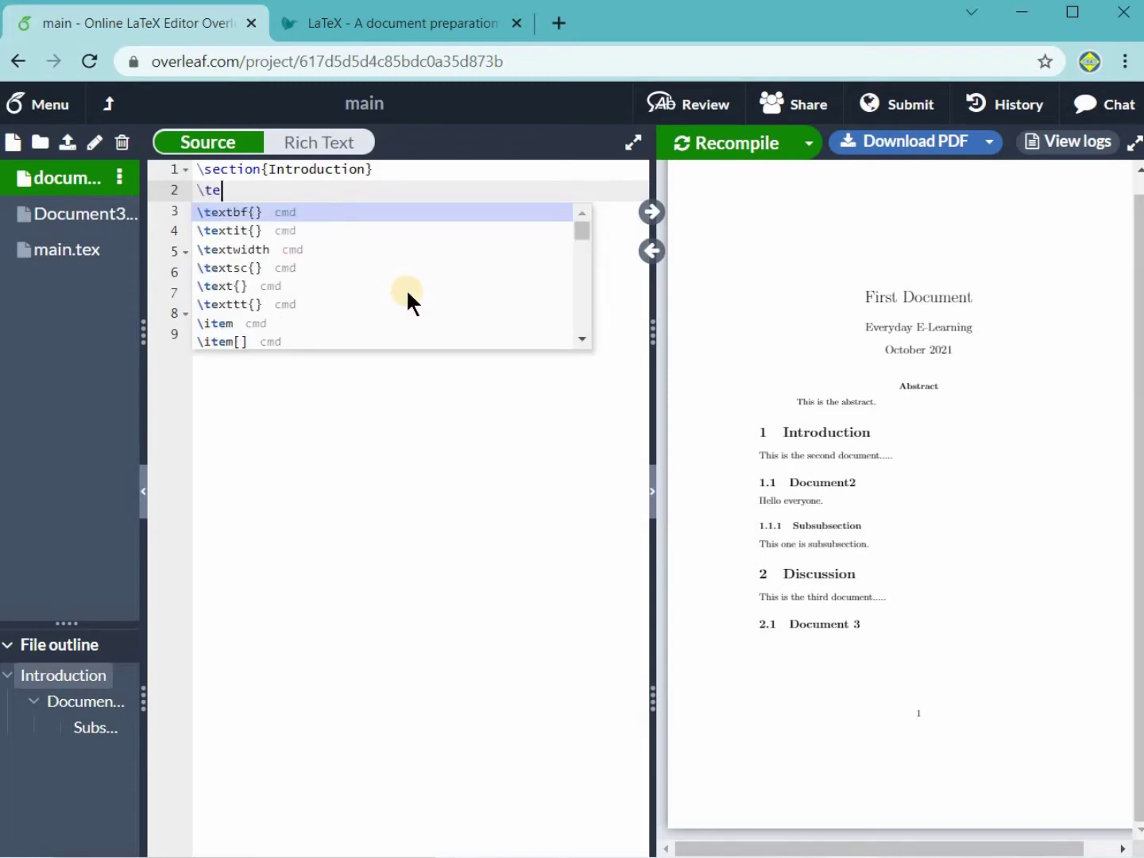
{"action": "key", "text": "Return"}
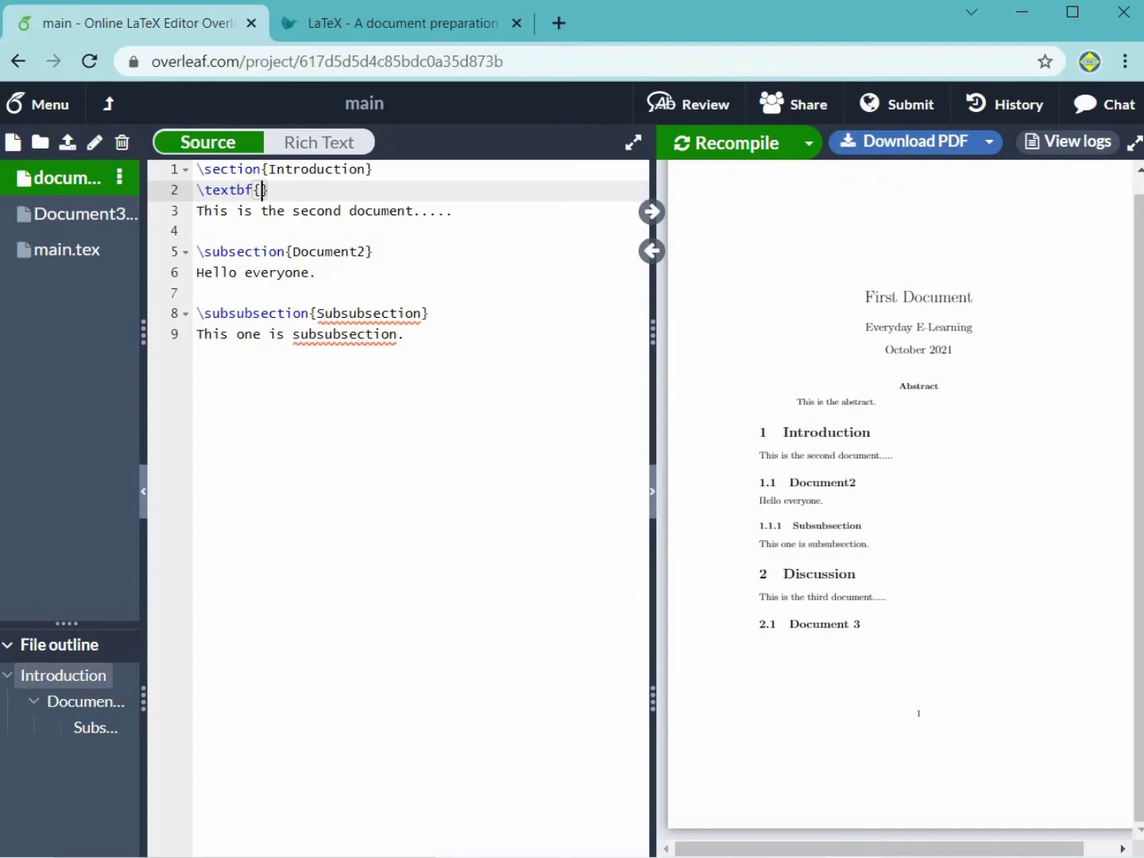
{"action": "key", "text": "ctrl+v"}
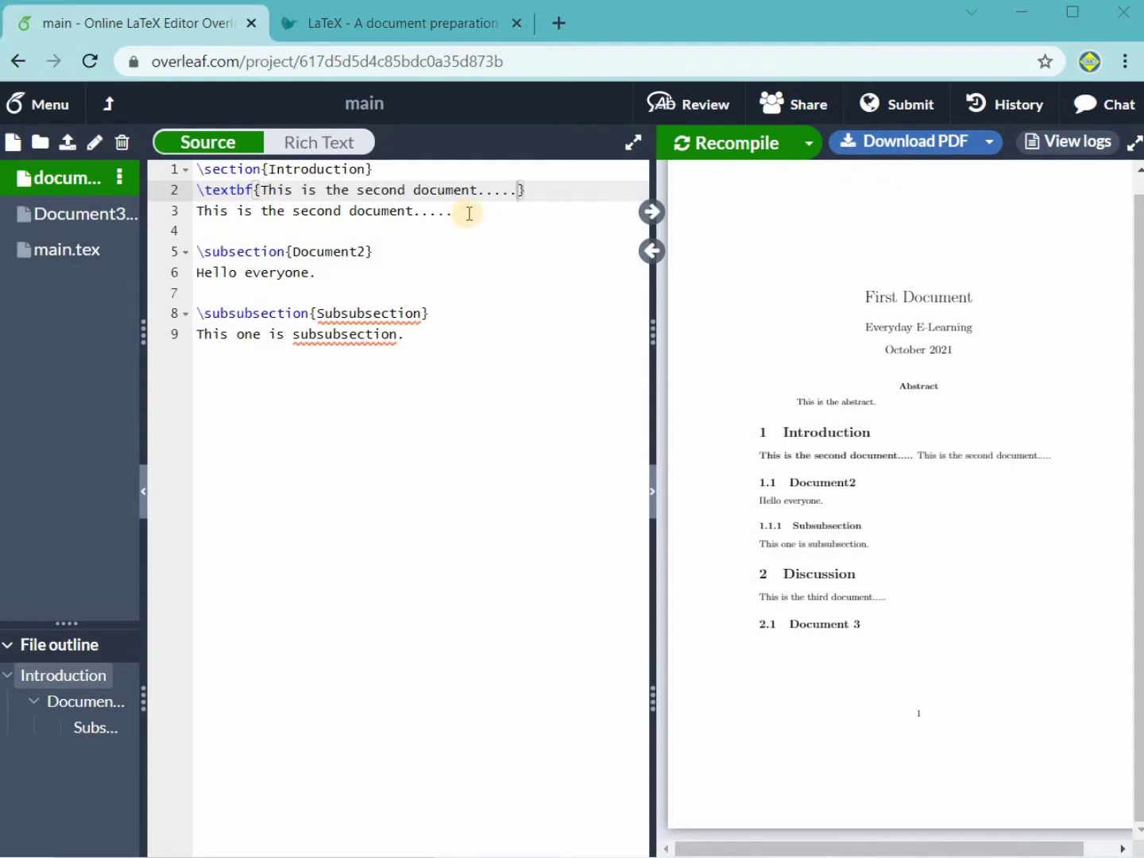
Delete the plain copy of "This is the second document....." below the \textbf line, together with the surplus blank line.
{"action": "left_click_drag", "start_coordinate": [468, 214], "coordinate": [197, 215]}
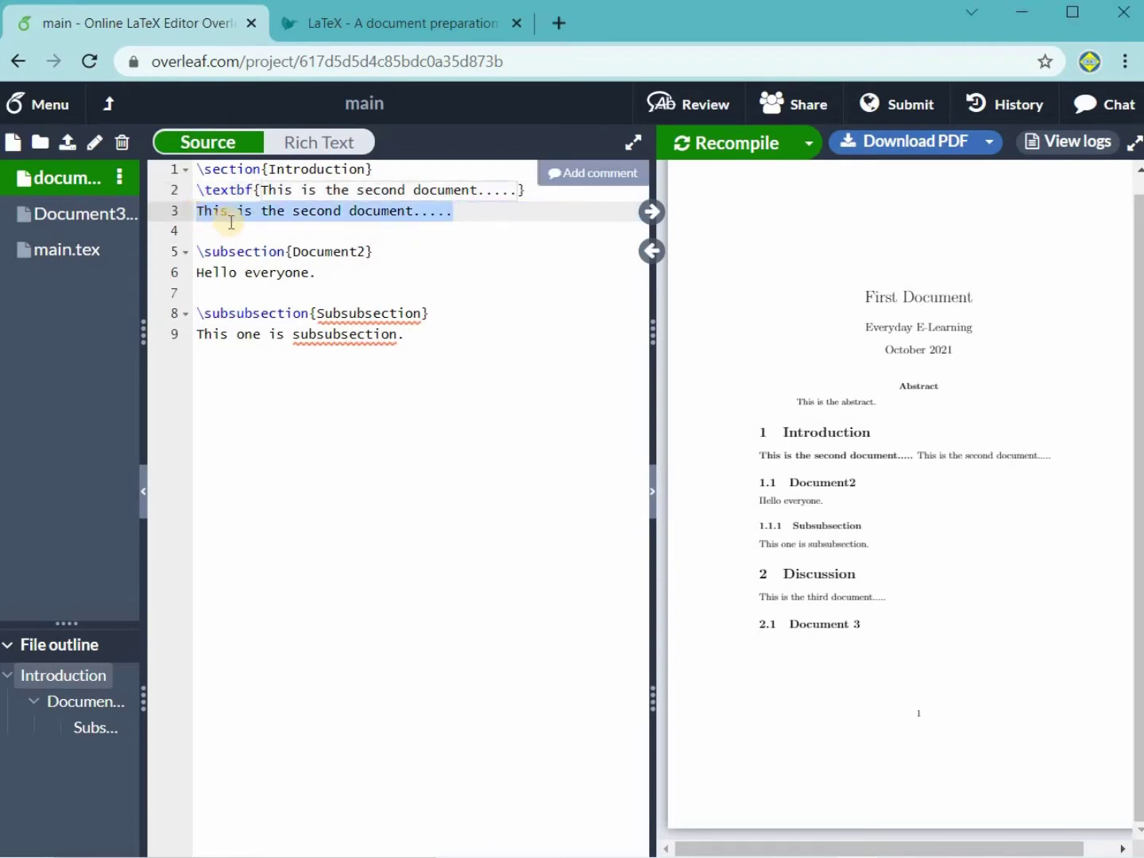
{"action": "key", "text": "BackSpace"}
{"action": "key", "text": "Down"}
{"action": "key", "text": "BackSpace"}
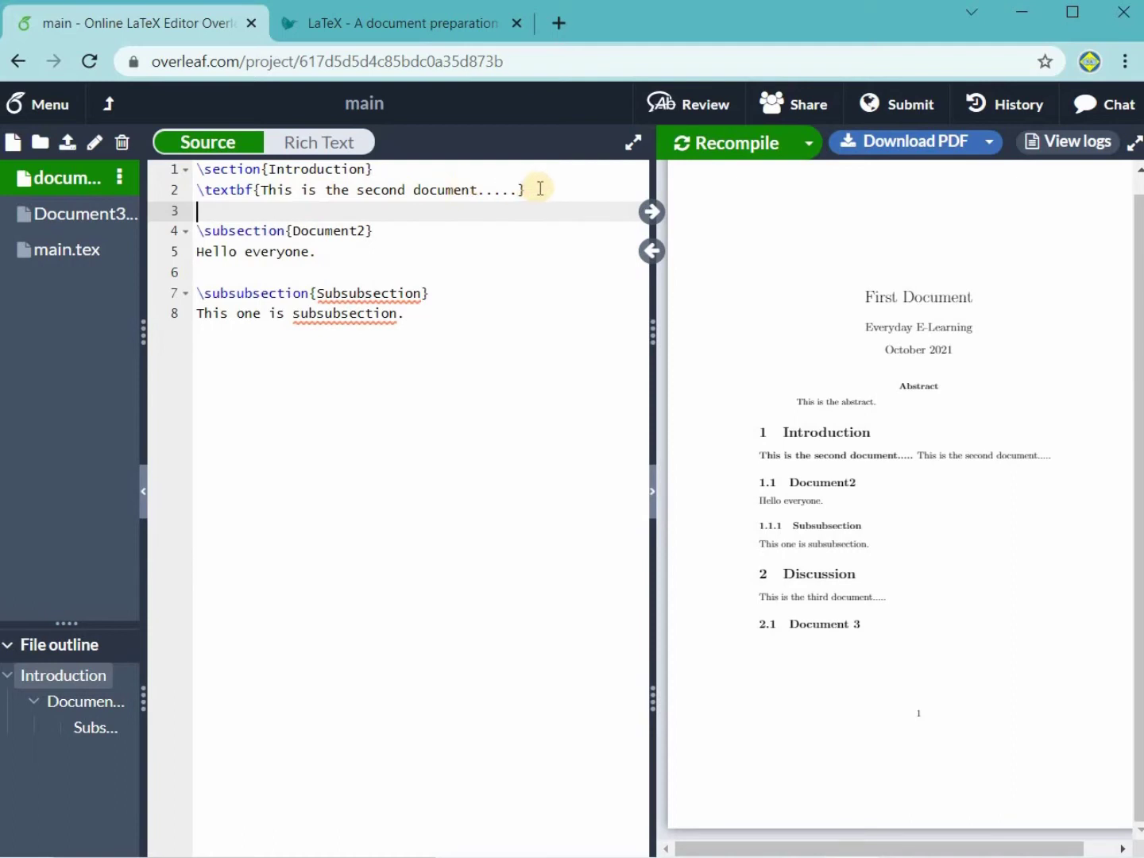
Recompile the project and check the bold sentence under Introduction in the PDF preview.
{"action": "left_click", "coordinate": [720, 144]}
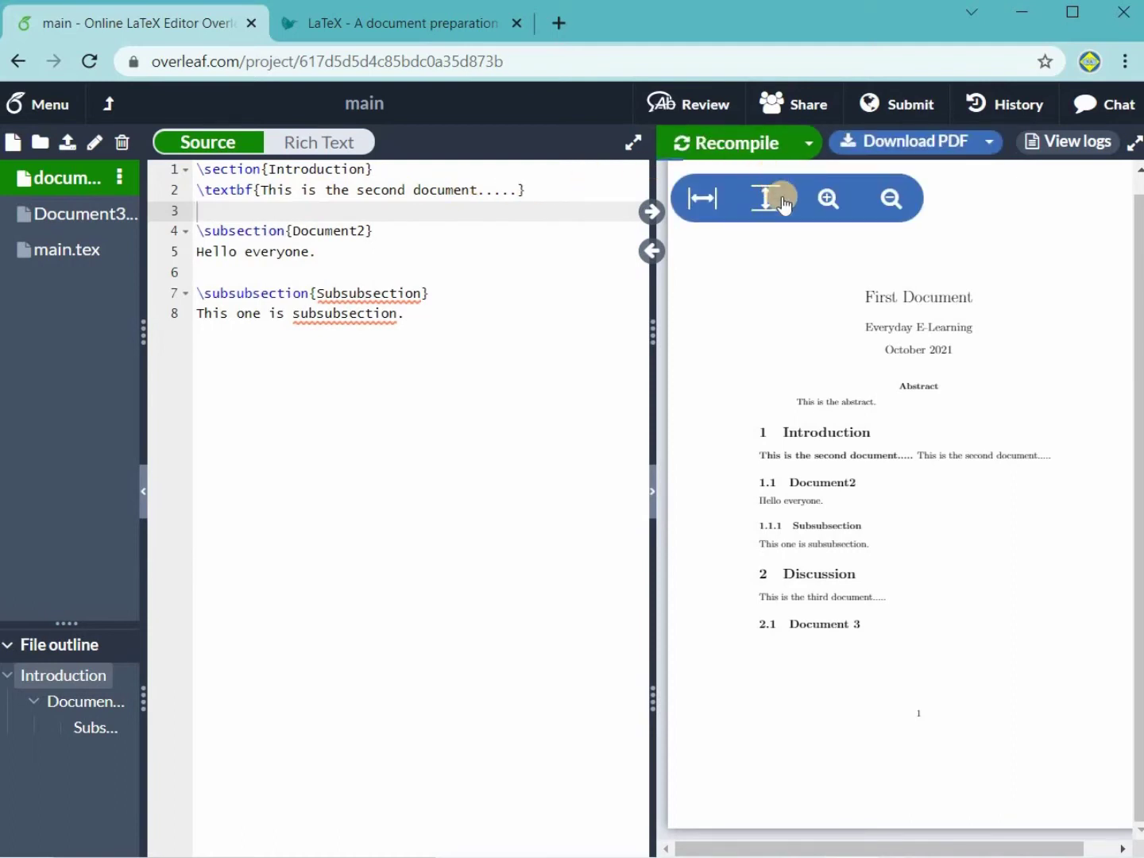
{"action": "left_click", "coordinate": [766, 197]}
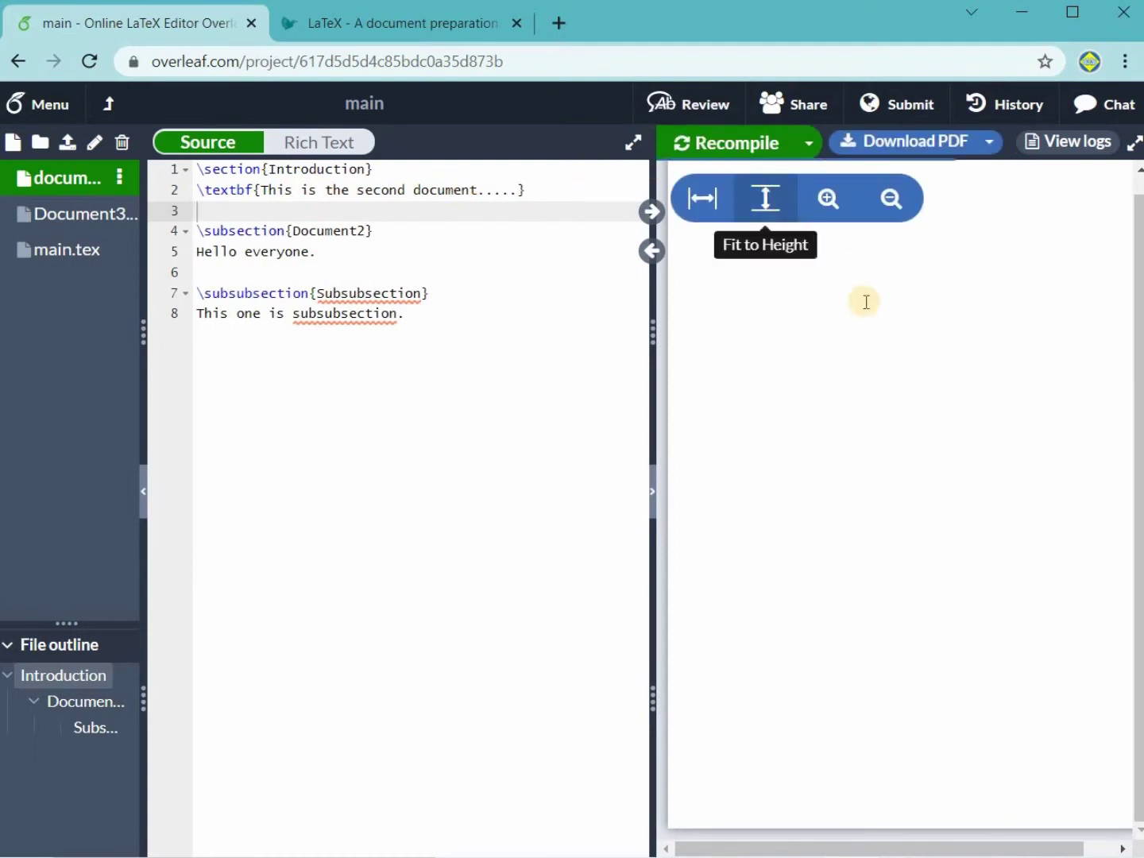
{"action": "left_click", "coordinate": [833, 198]}
{"action": "left_click", "coordinate": [834, 198]}
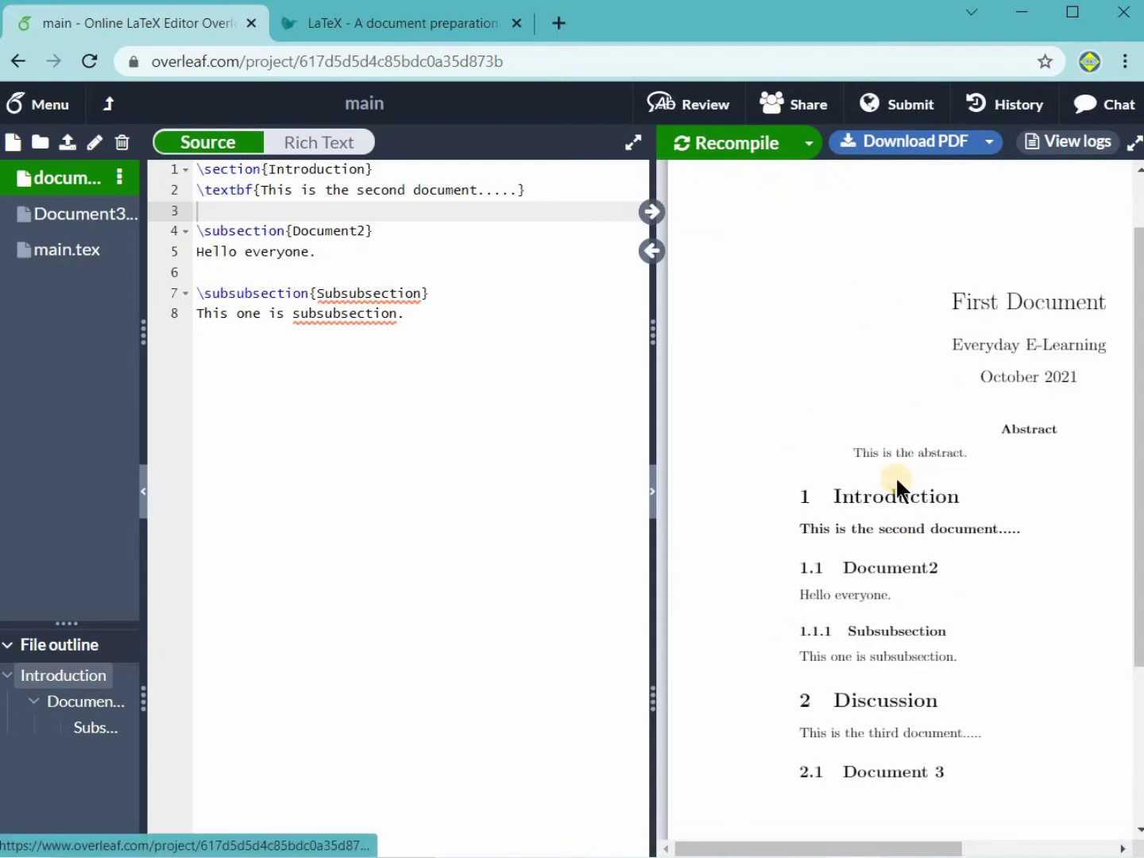
{"action": "scroll", "coordinate": [832, 422], "scroll_direction": "down", "scroll_amount": 1}
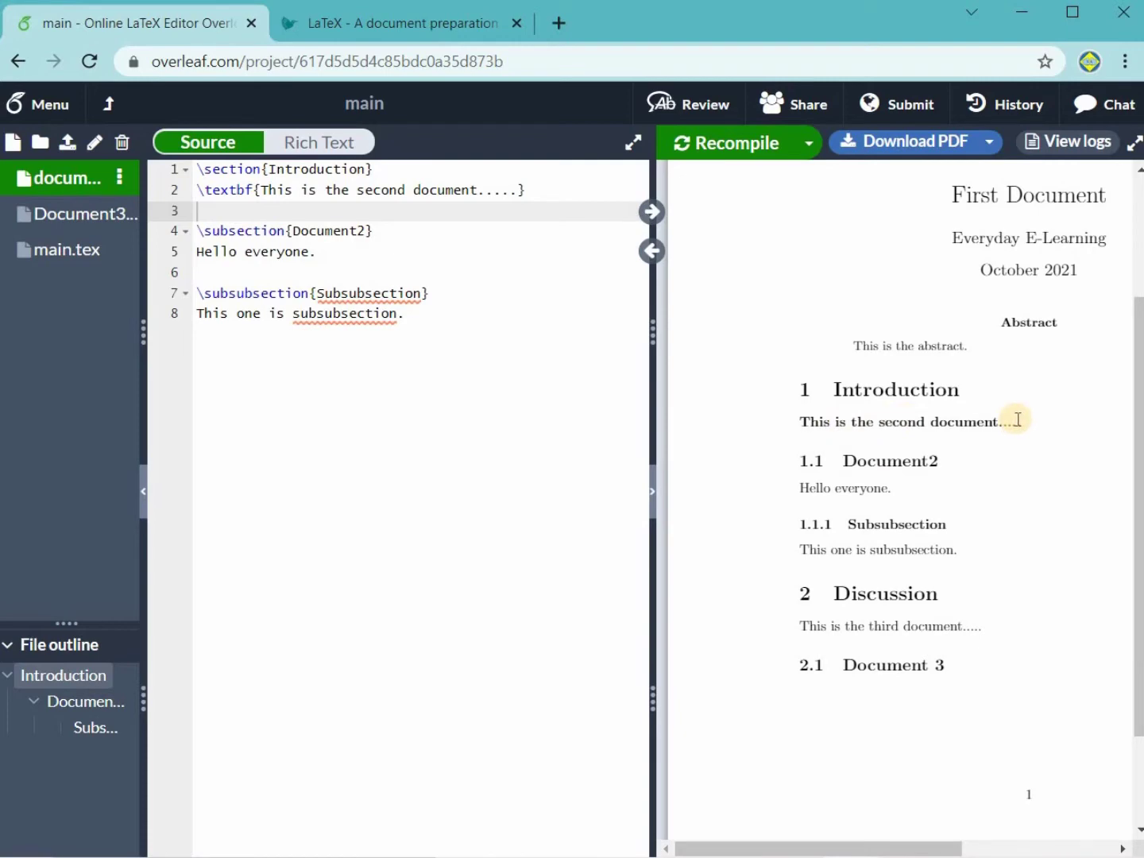
{"action": "left_click", "coordinate": [889, 198]}
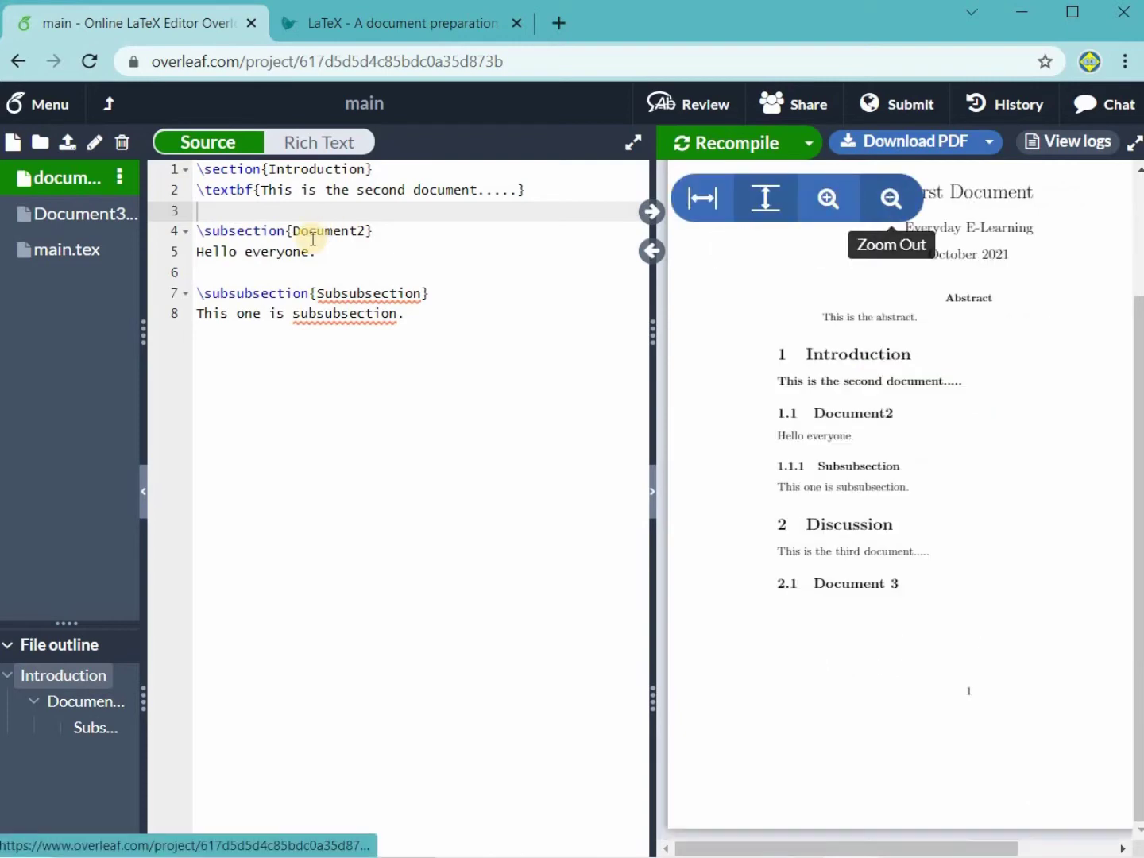
Extend the sentence under the Document2 subsection to read "Hello everyone welcome to our channel.".
{"action": "left_click_drag", "start_coordinate": [324, 256], "coordinate": [198, 253]}
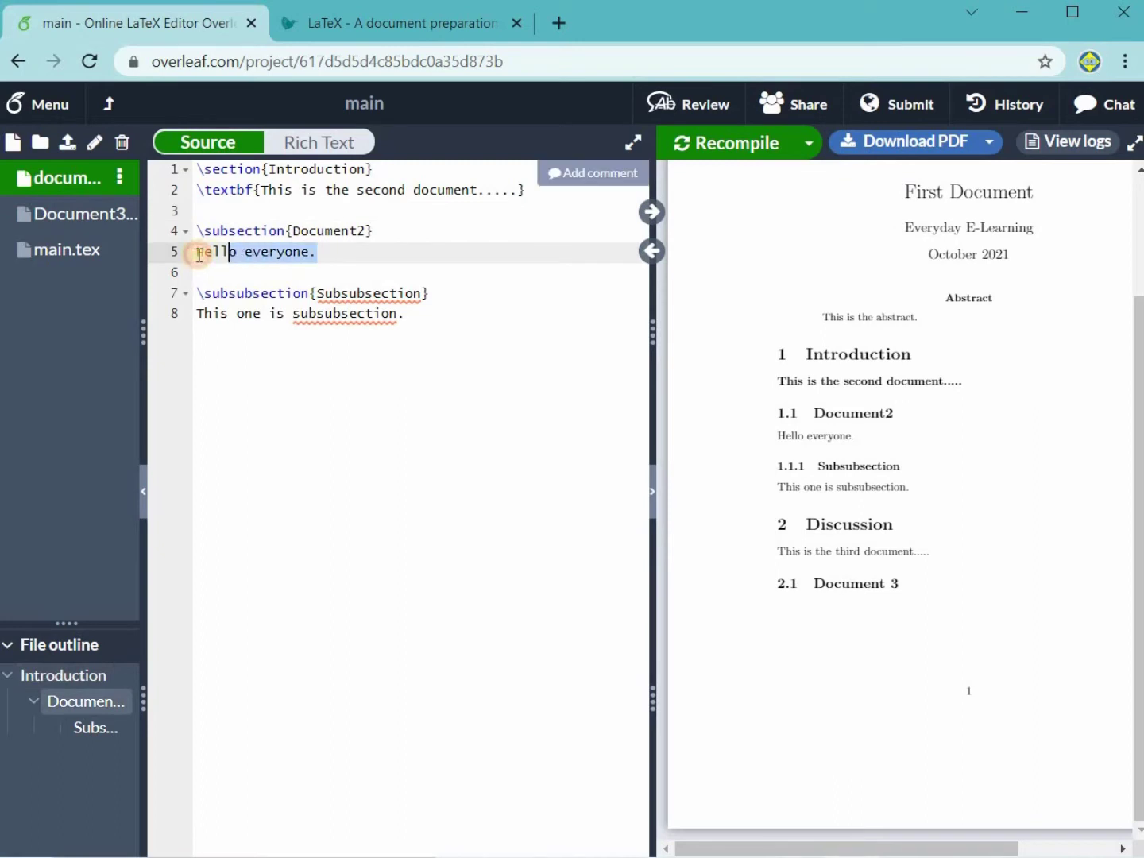
{"action": "left_click", "coordinate": [354, 249]}
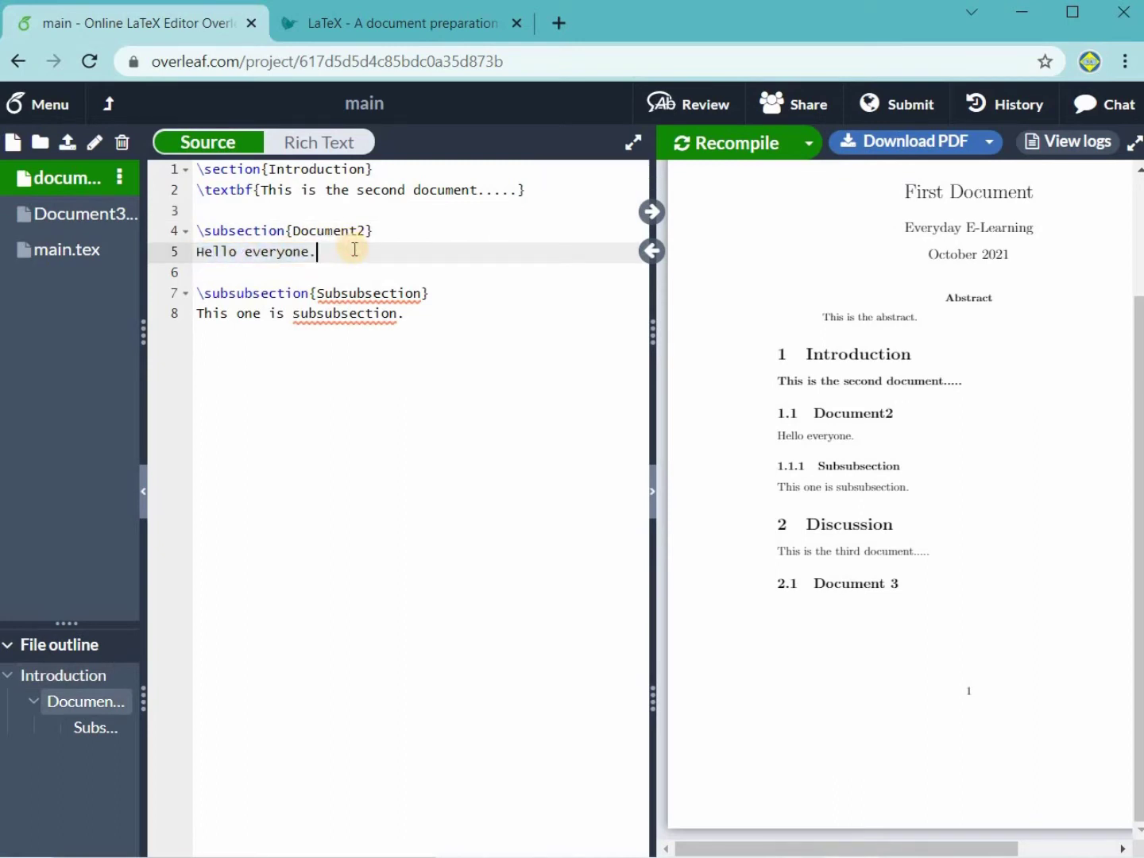
{"action": "type", "text": "welcome toour"}
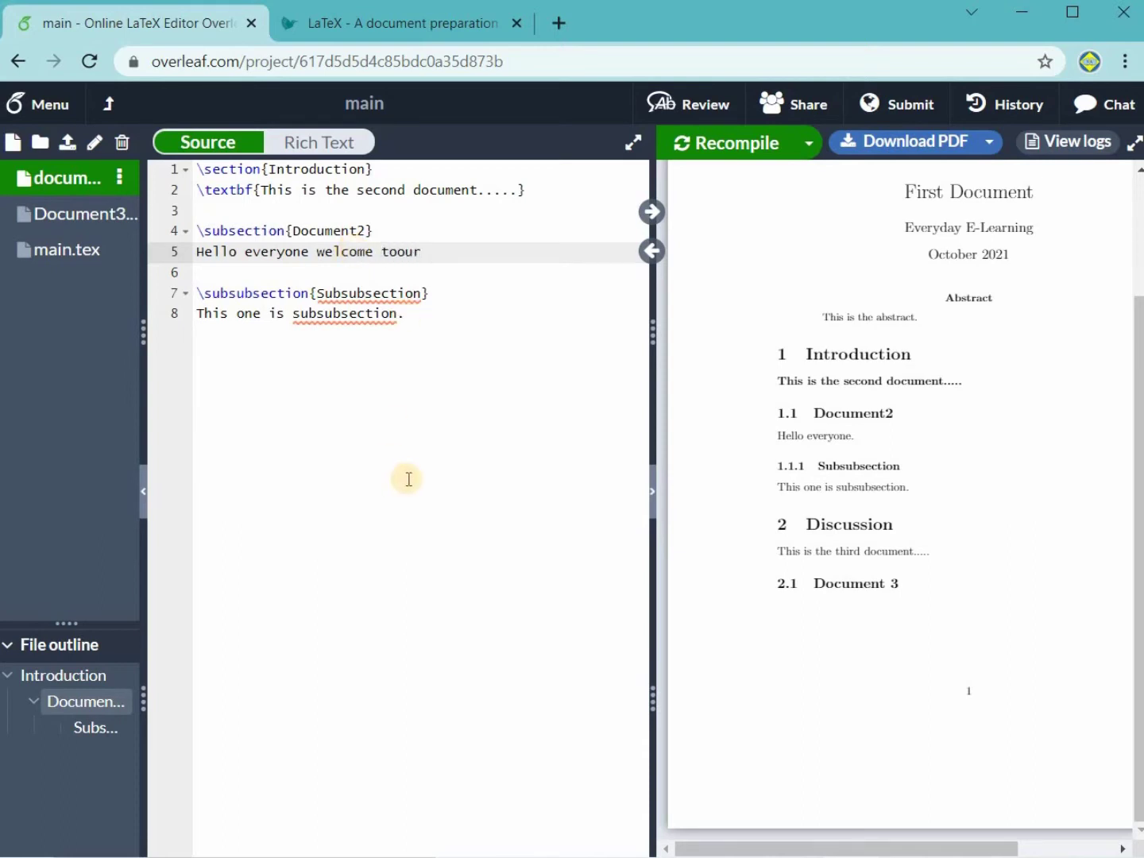
{"action": "key", "text": "BackSpace"}
{"action": "key", "text": "BackSpace"}
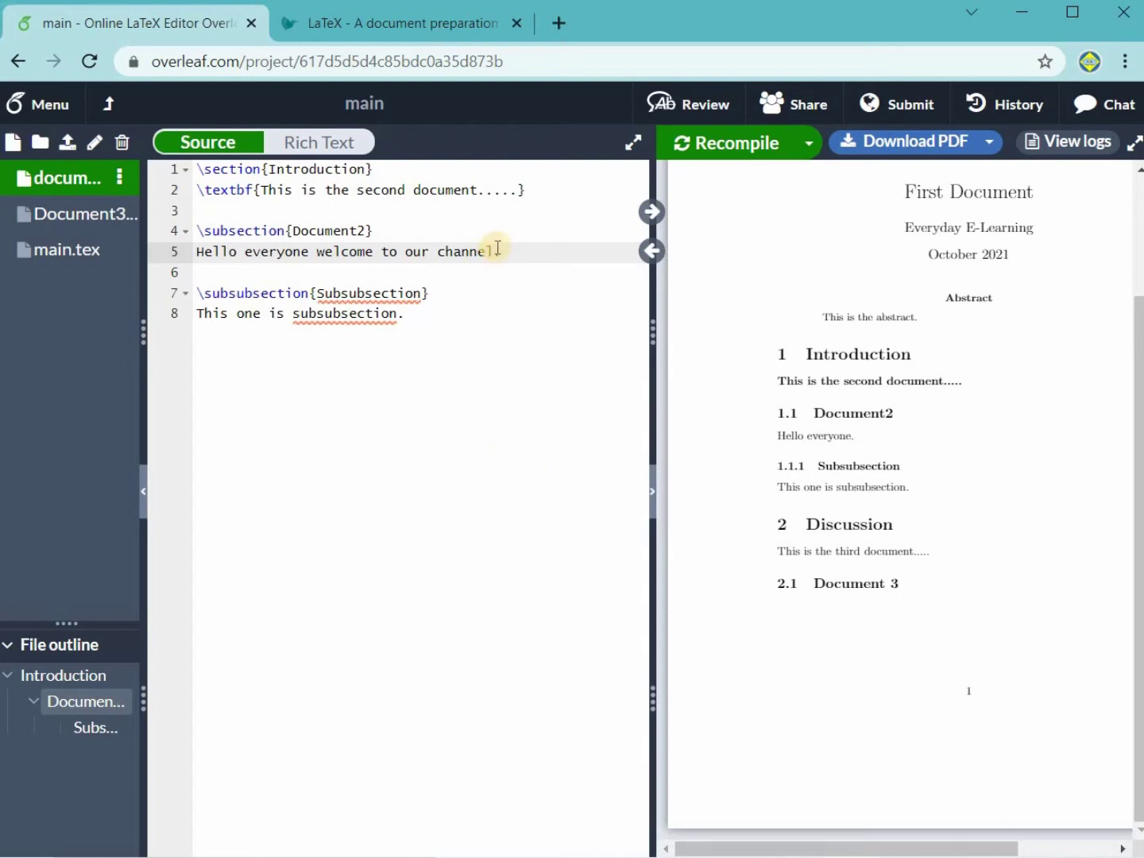
Insert an empty \textit{} command directly in front of the "Hello everyone welcome to our channel." sentence.
{"action": "left_click_drag", "start_coordinate": [502, 249], "coordinate": [195, 254]}
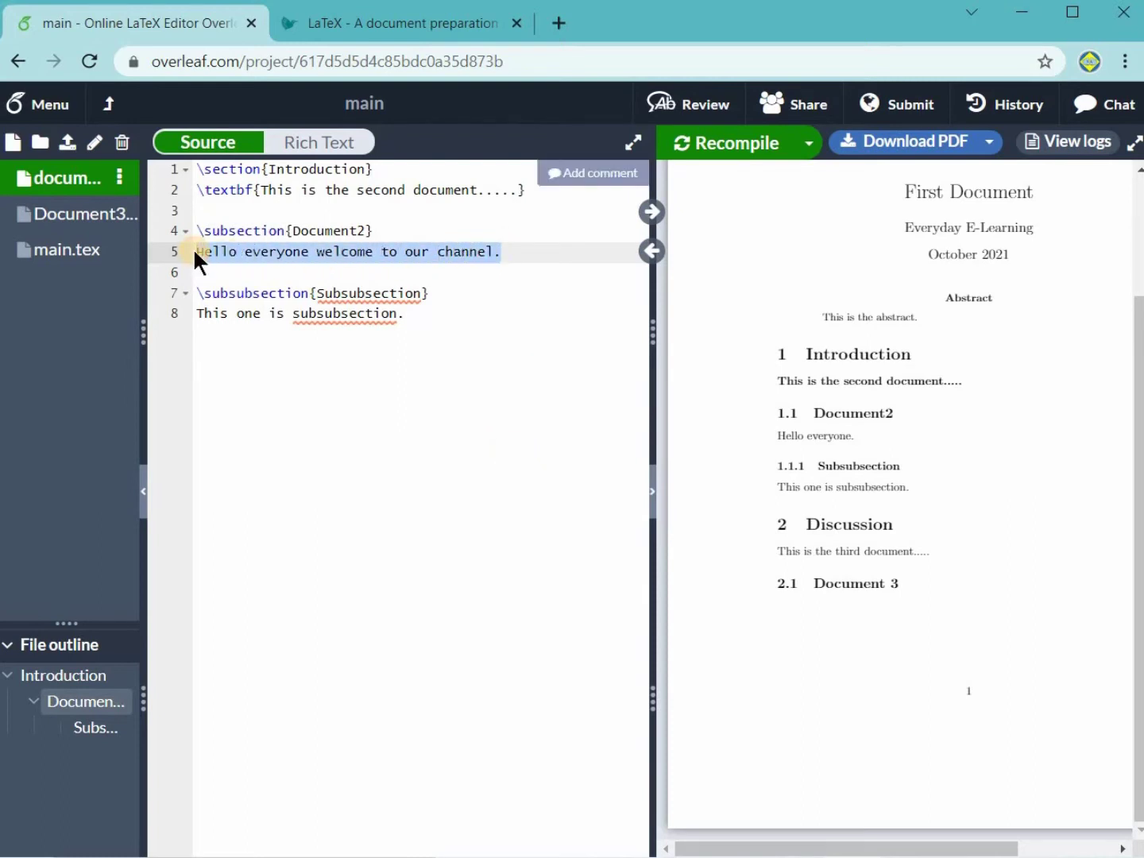
{"action": "left_click", "coordinate": [197, 252]}
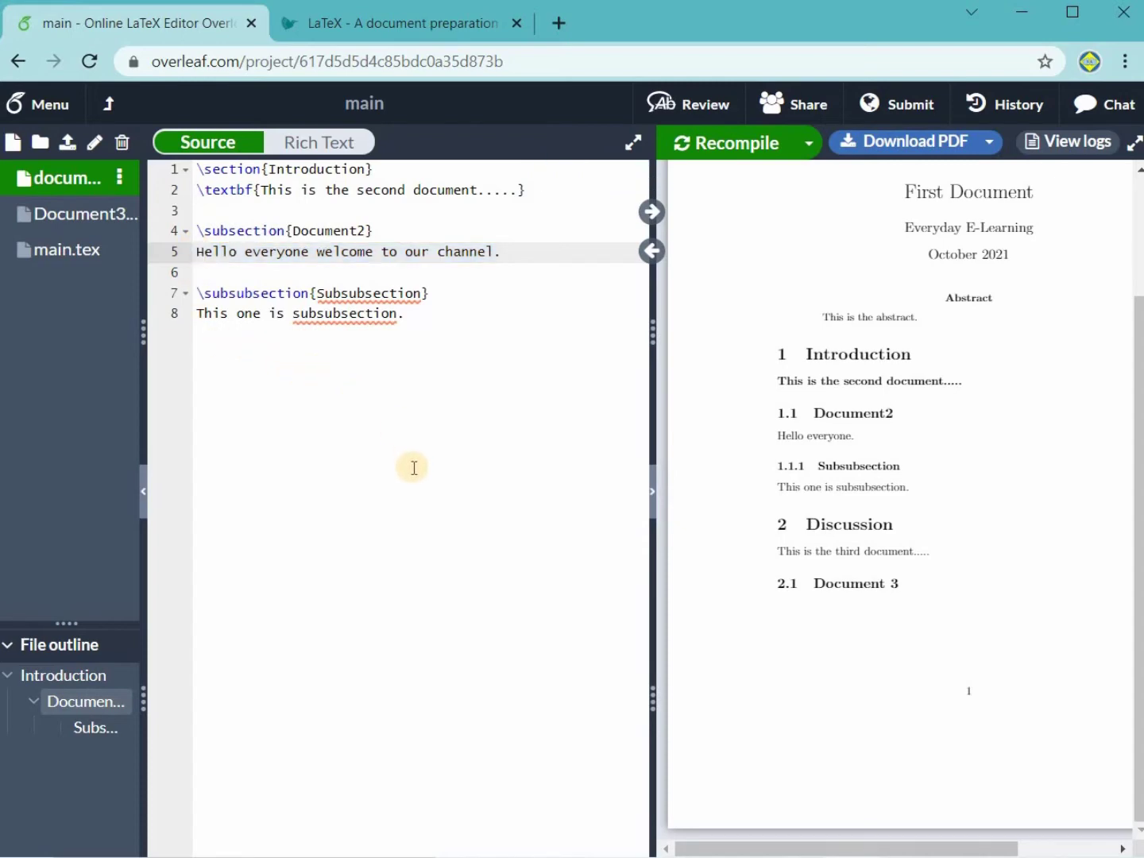
{"action": "type", "text": "\\"}
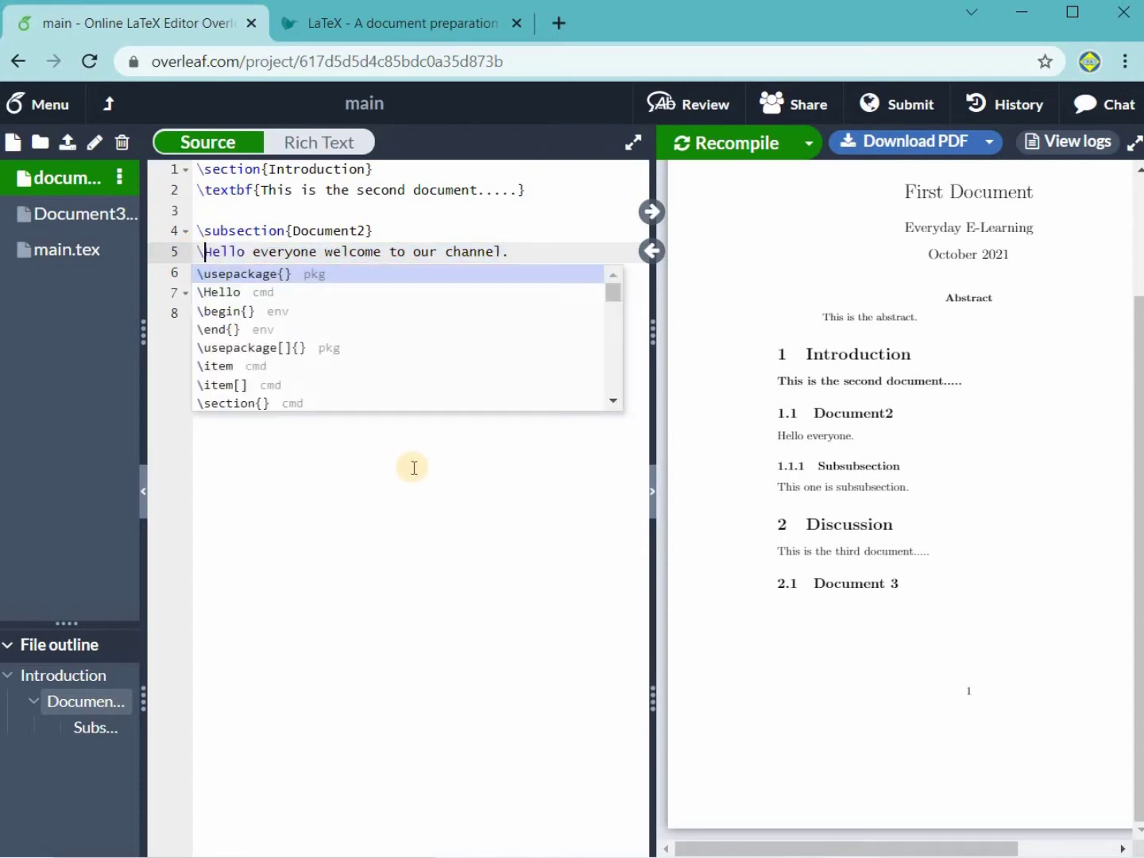
{"action": "type", "text": "text"}
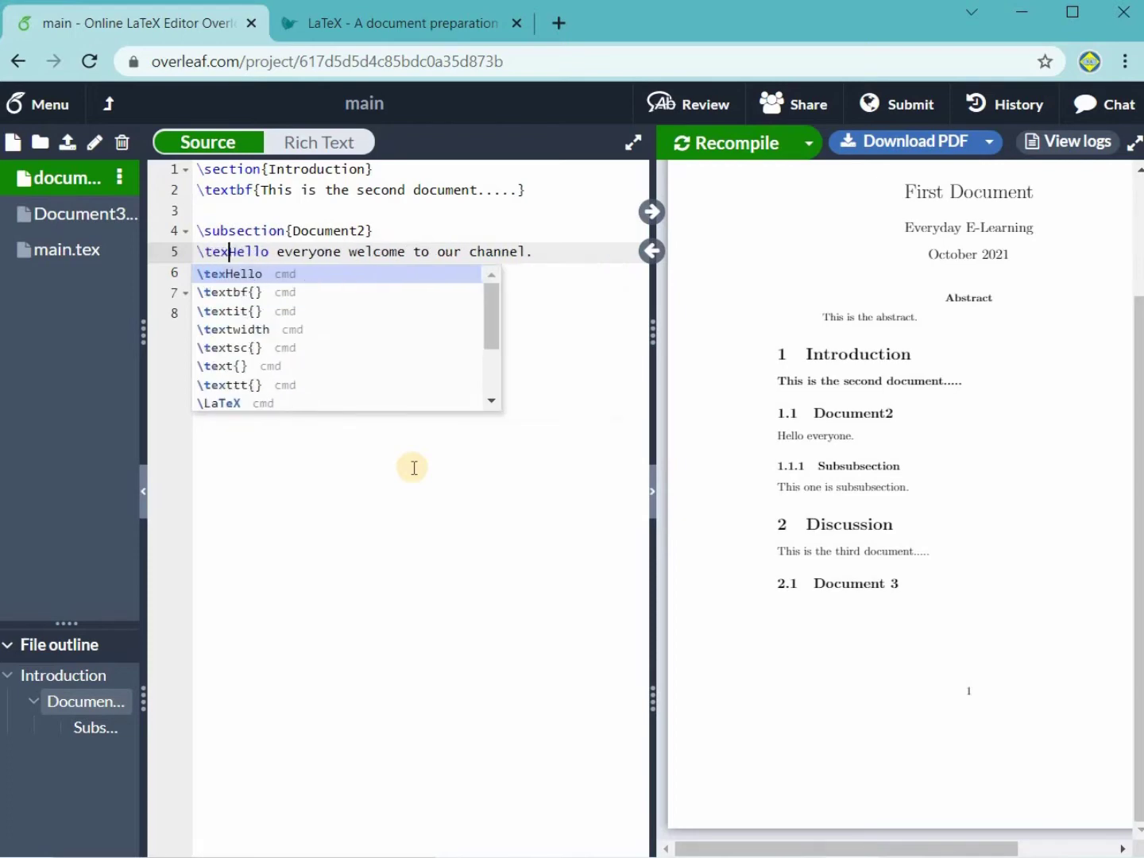
{"action": "key", "text": "Down"}
{"action": "key", "text": "Down"}
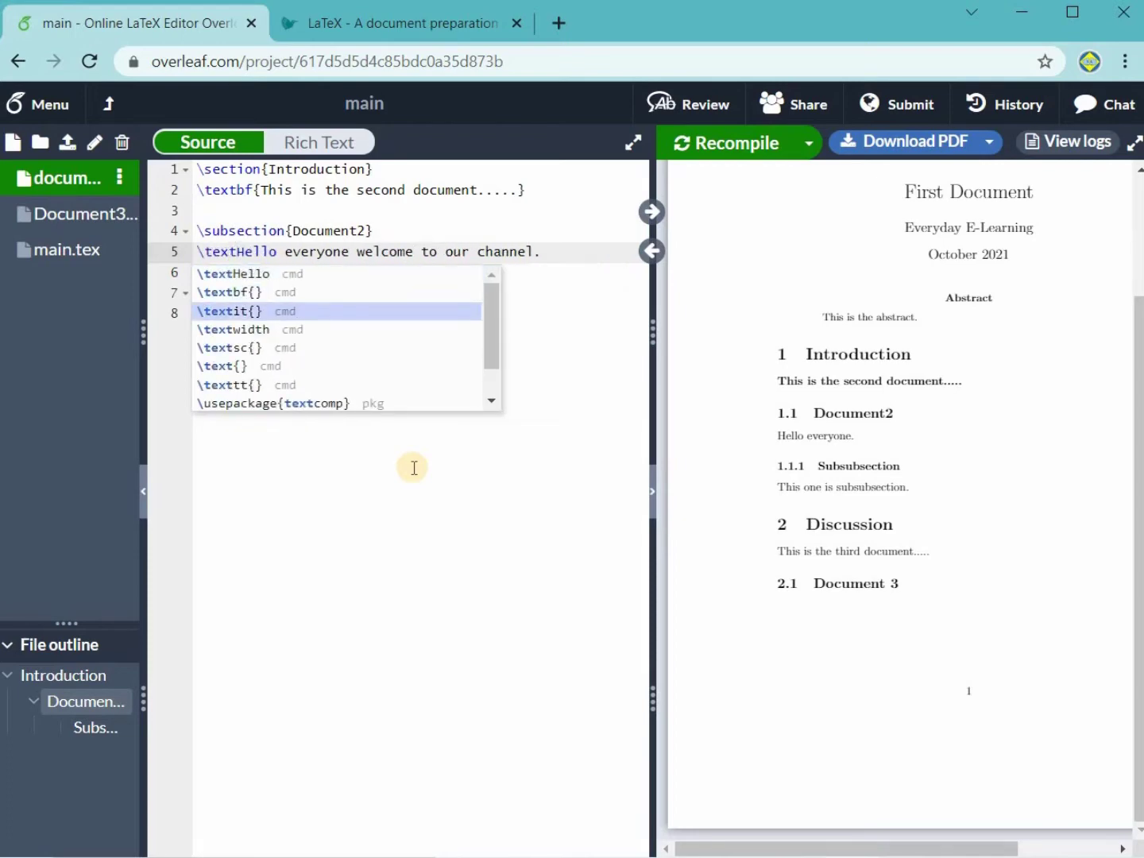
{"action": "key", "text": "Return"}
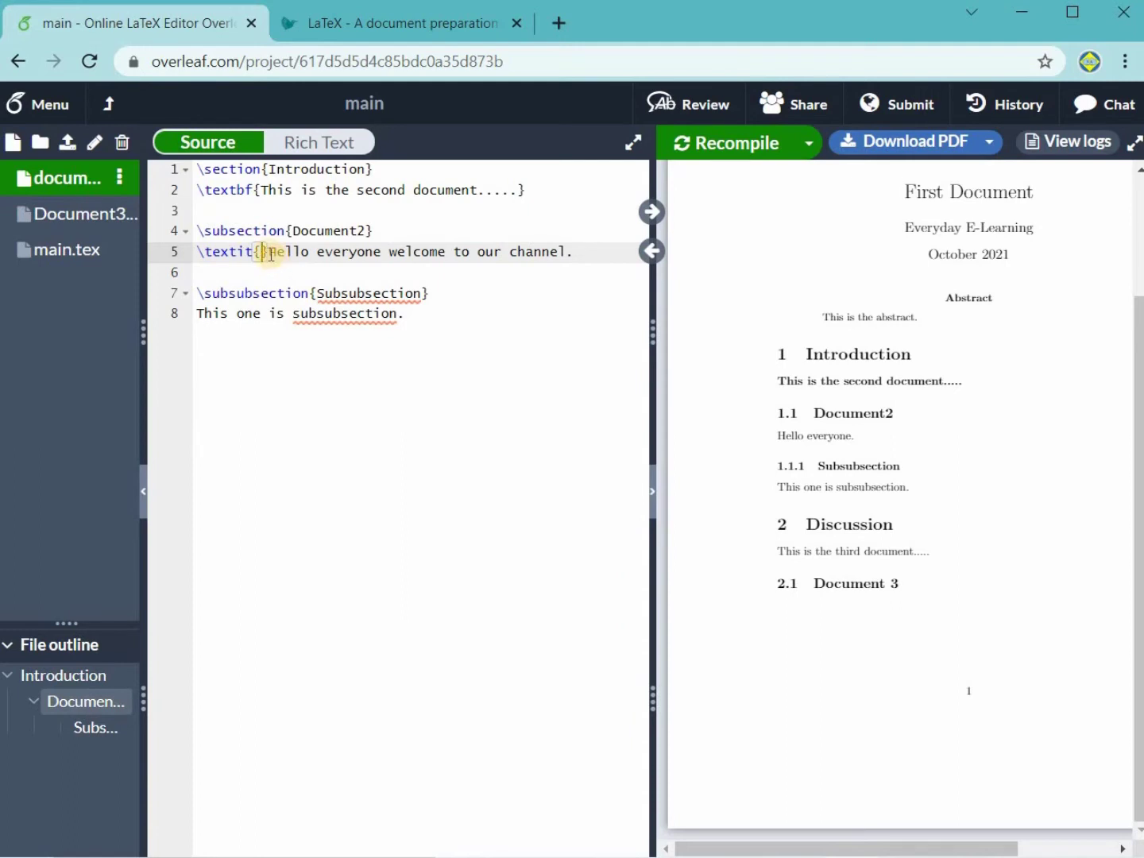
Move the sentence "Hello everyone welcome to our channel." inside the braces of the \textit command.
{"action": "left_click_drag", "start_coordinate": [257, 252], "coordinate": [454, 252]}
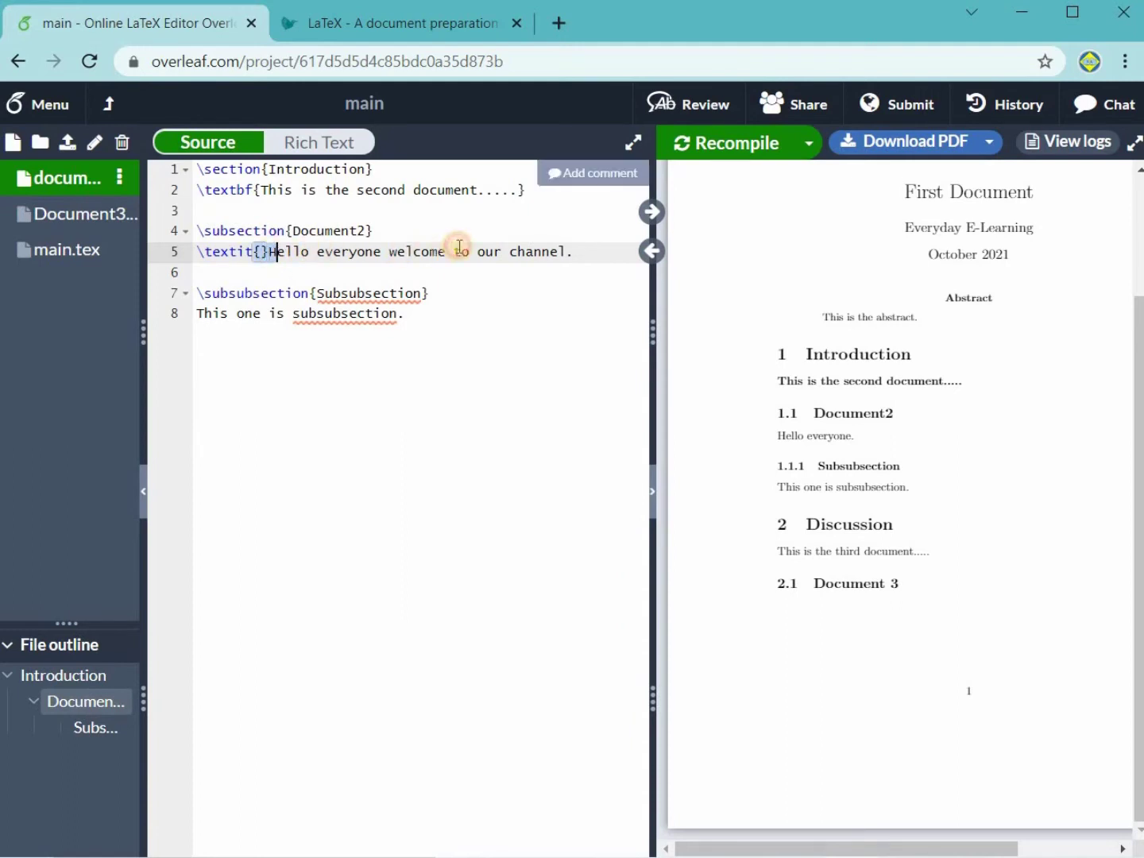
{"action": "left_click", "coordinate": [584, 249]}
{"action": "left_click_drag", "start_coordinate": [580, 251], "coordinate": [268, 251]}
{"action": "key", "text": "ctrl+c"}
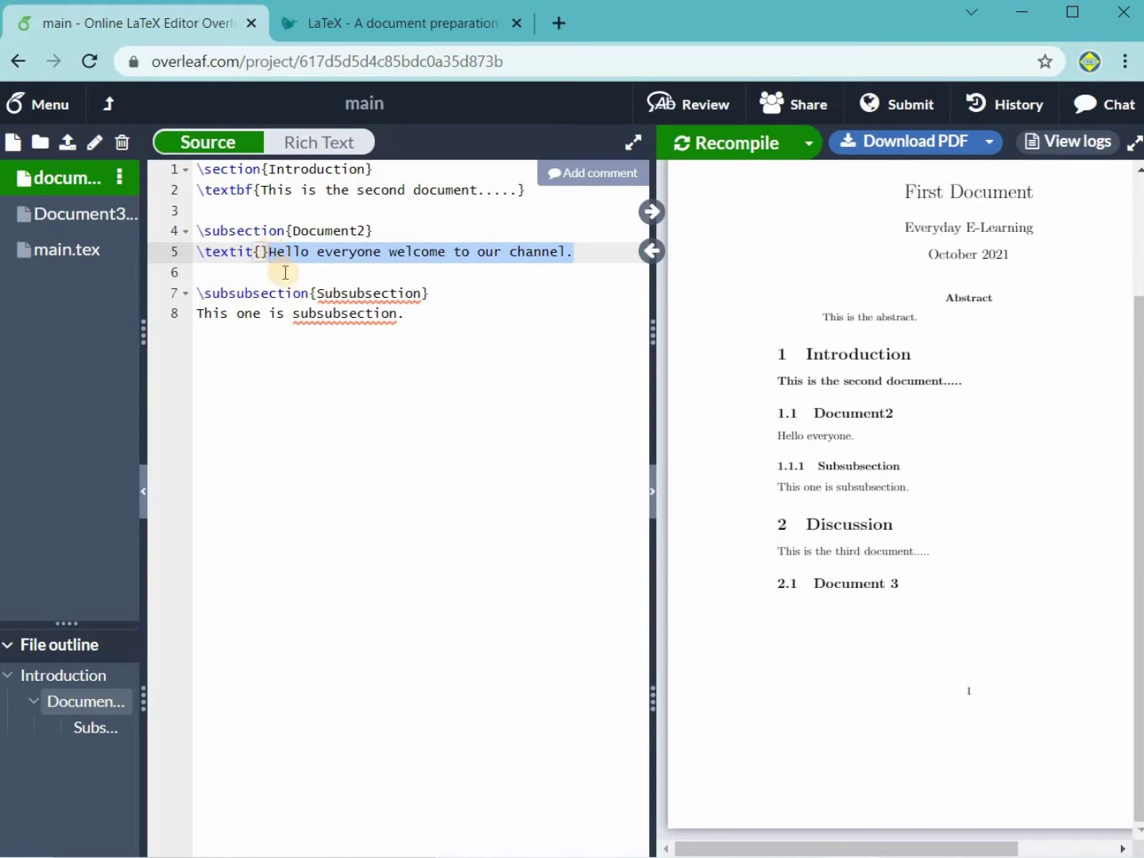
{"action": "key", "text": "BackSpace"}
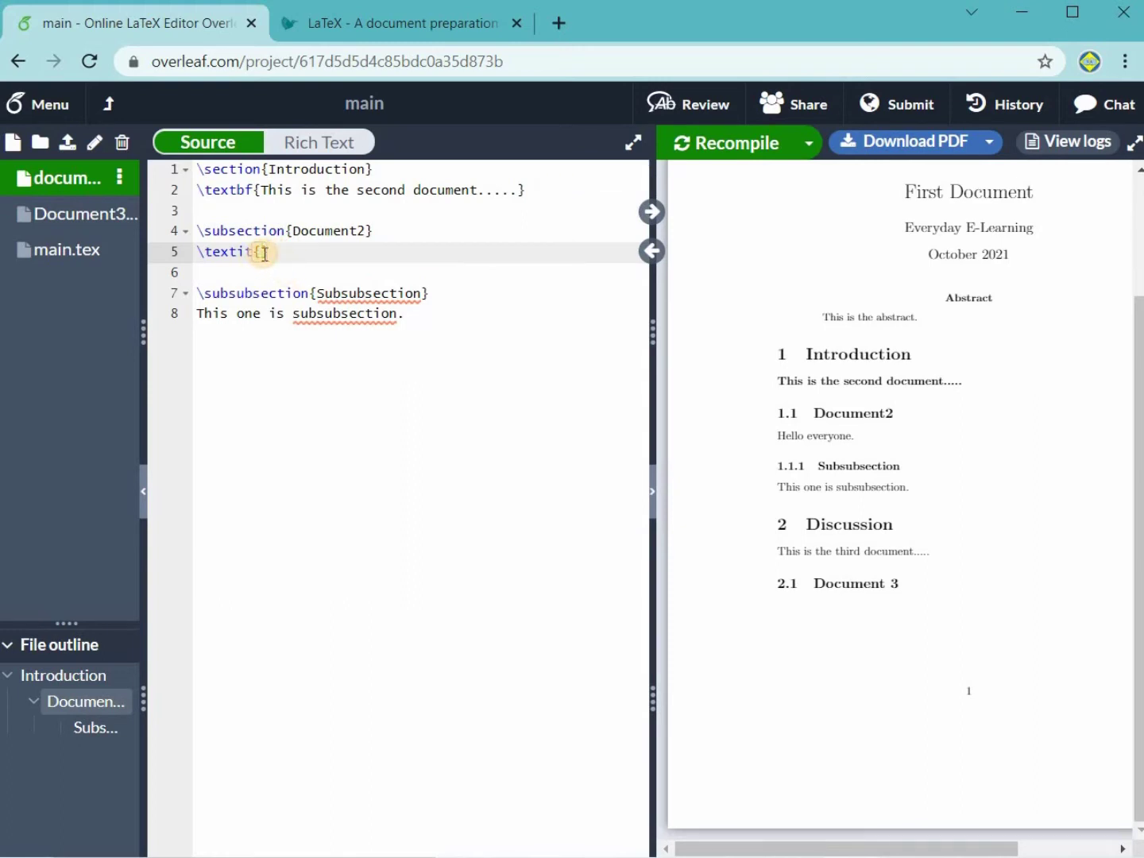
{"action": "key", "text": "ctrl+v"}
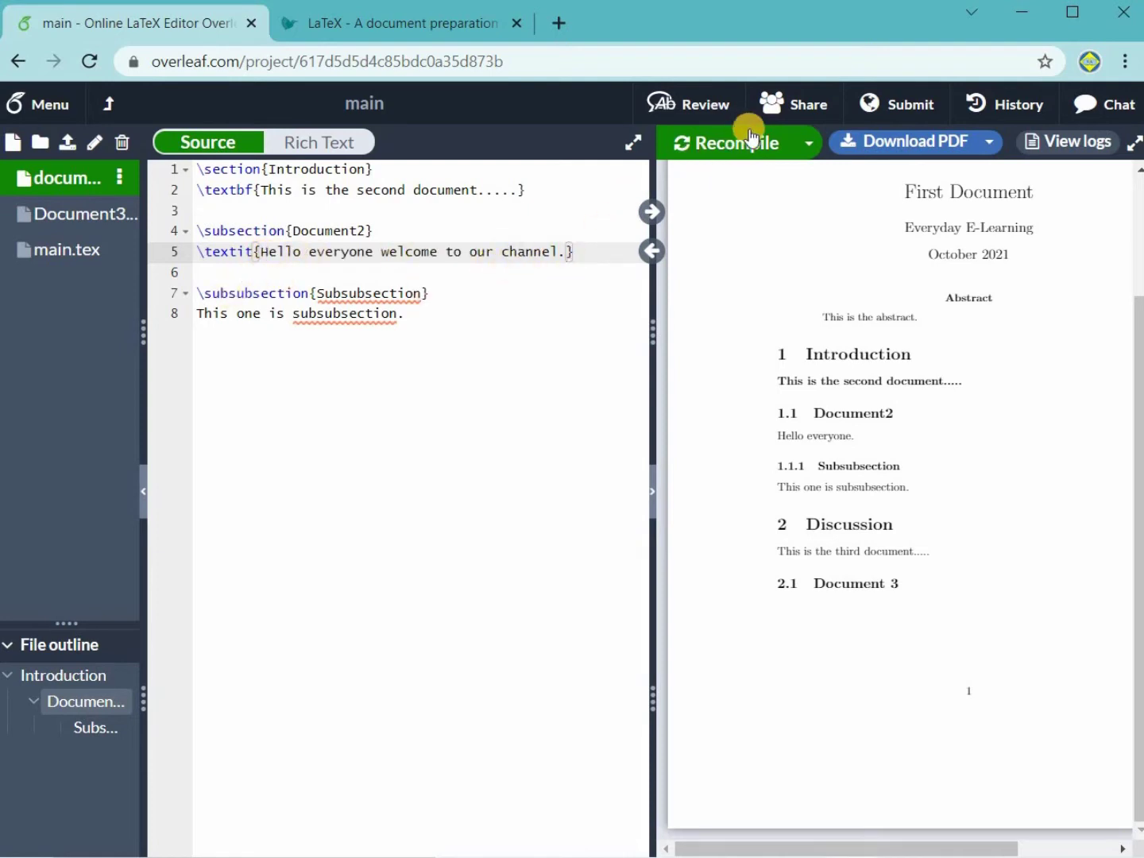
Recompile the project and inspect the italic sentence under Document2 in the enlarged PDF preview.
{"action": "left_click", "coordinate": [737, 149]}
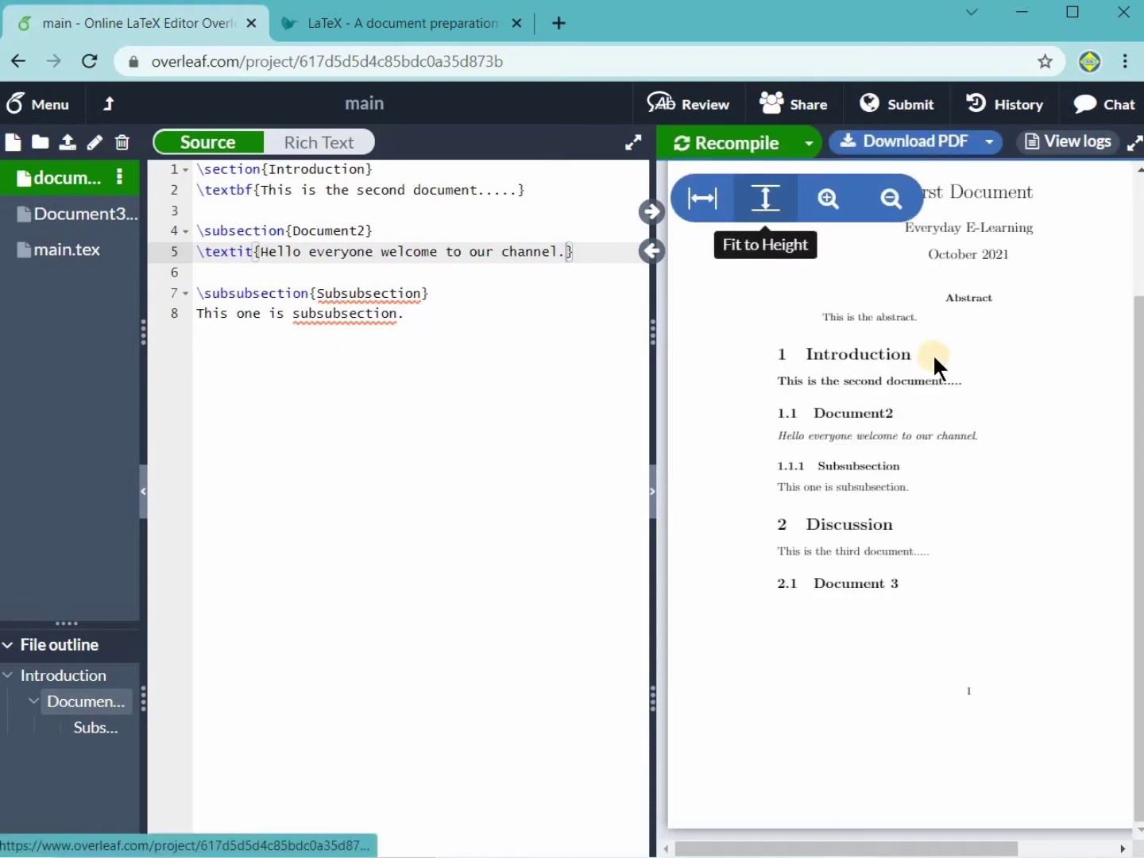
{"action": "left_click", "coordinate": [832, 204]}
{"action": "left_click", "coordinate": [831, 204]}
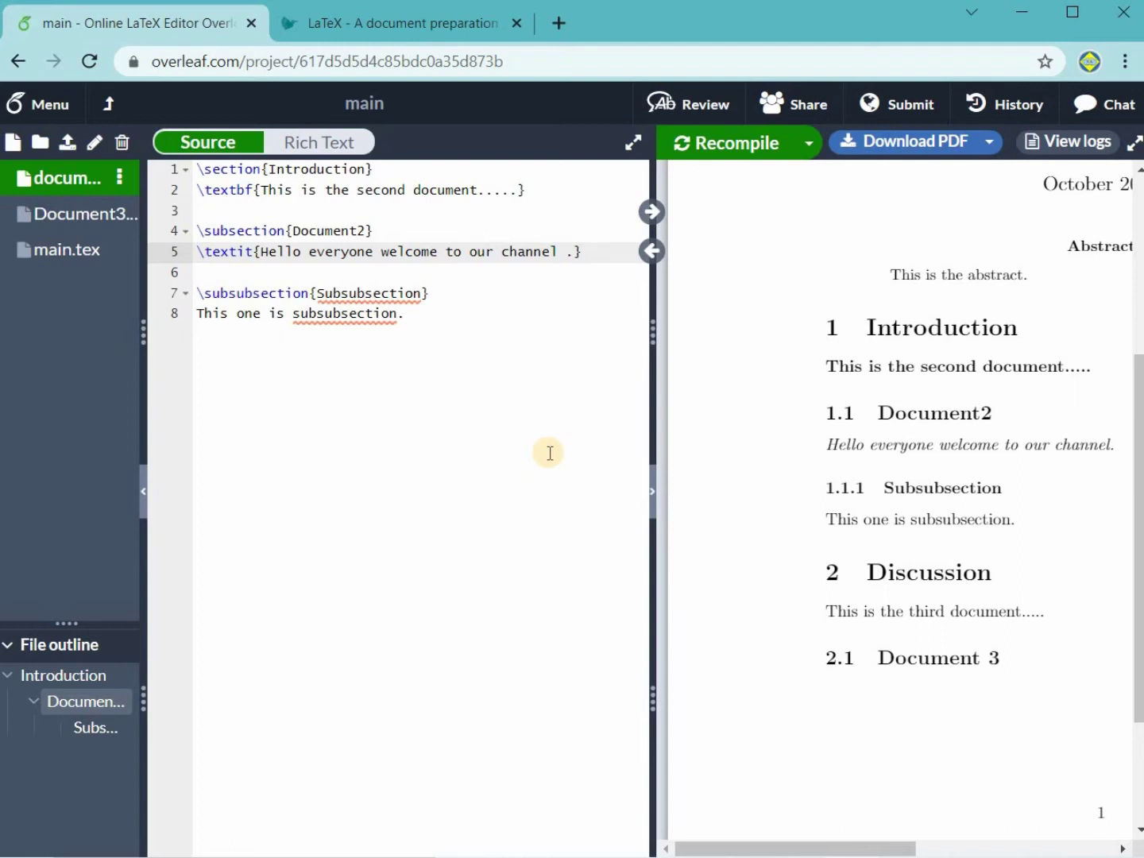
Add "Everyday E-Learning" after the word "channel" in the italic sentence, before the full stop.
{"action": "type", "text": "Everydat"}
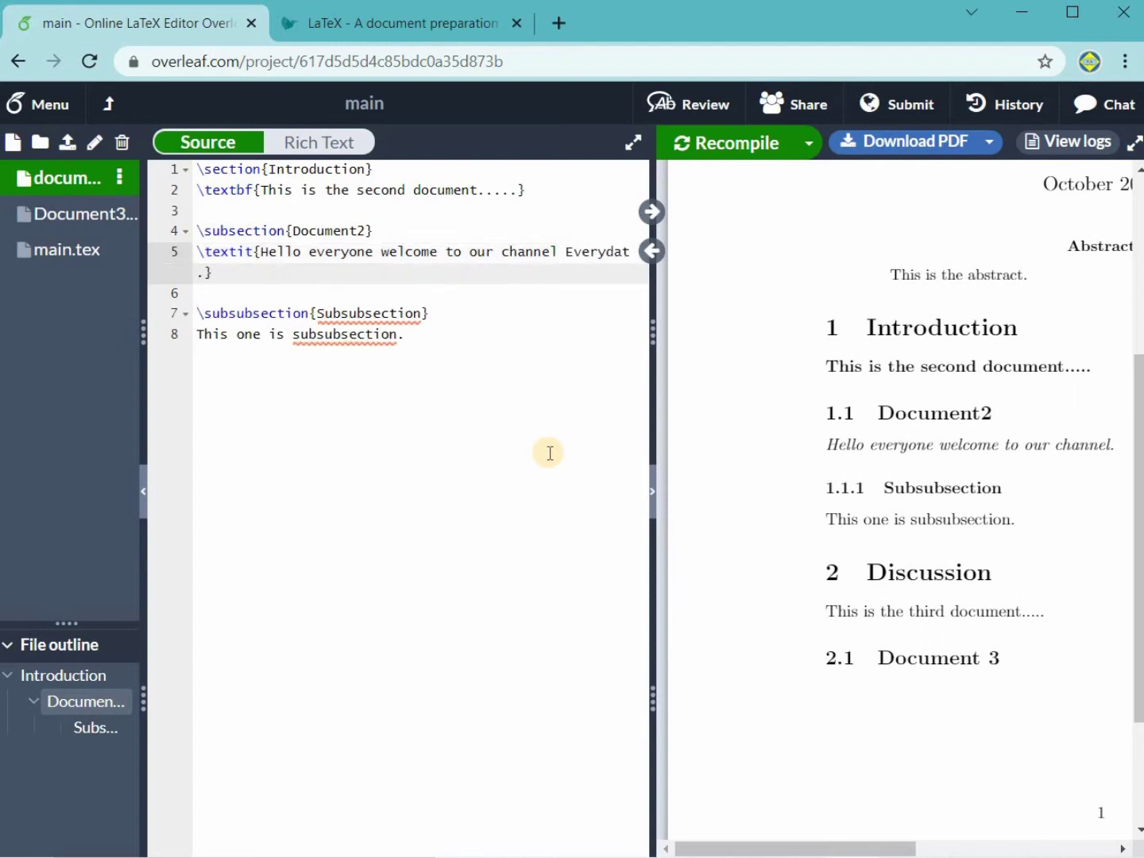
{"action": "key", "text": "BackSpace"}
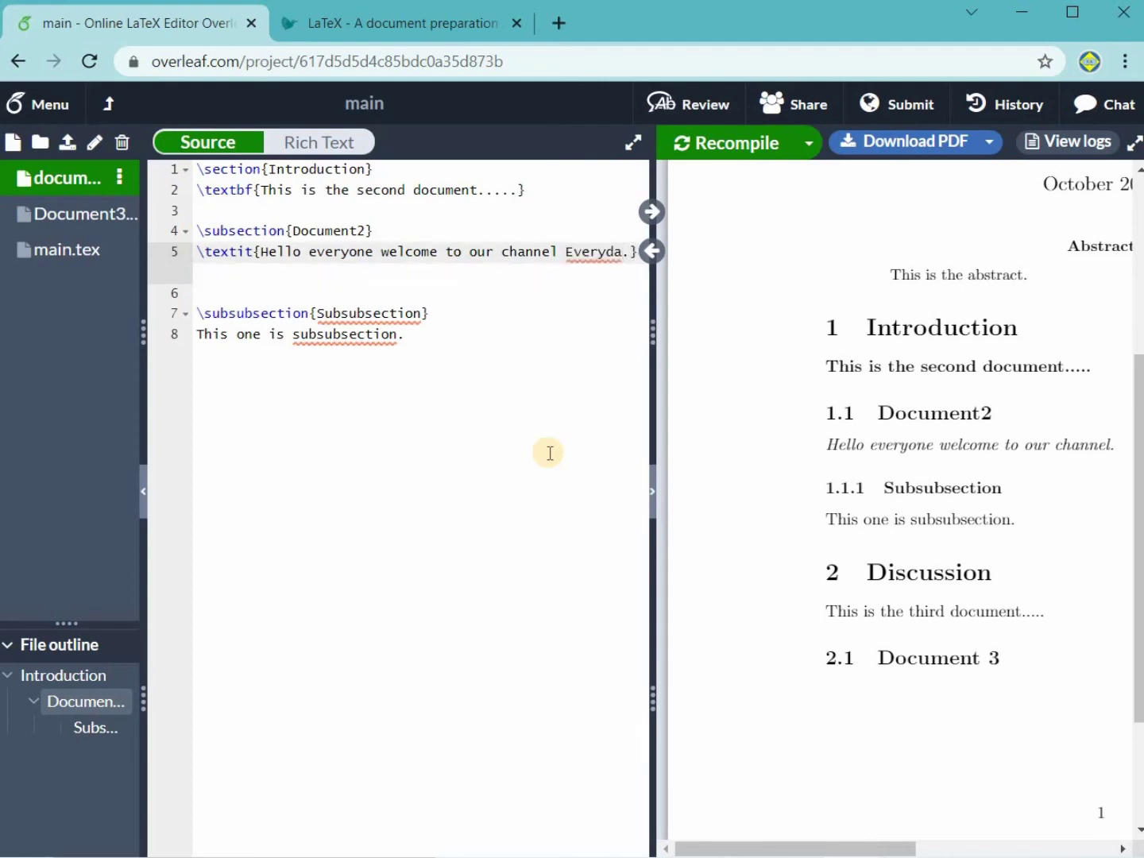
{"action": "type", "text": "y "}
{"action": "type", "text": "E-"}
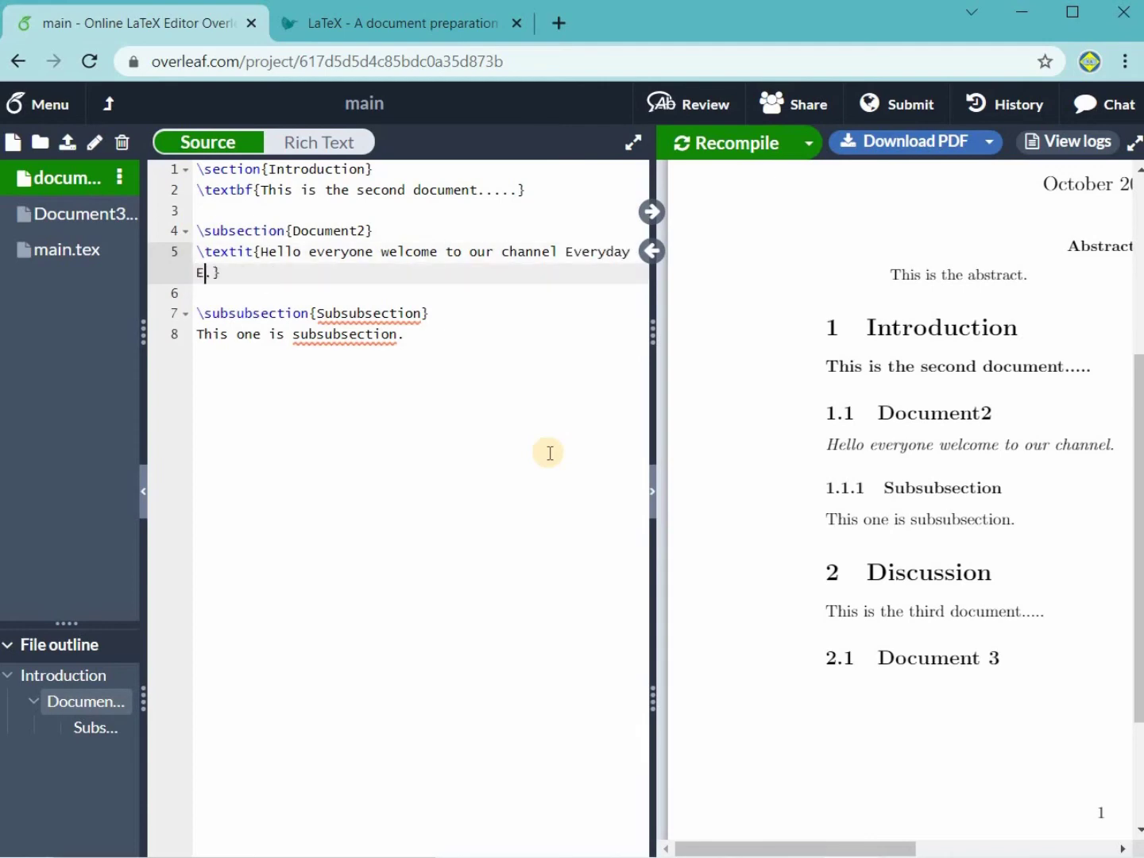
{"action": "type", "text": "Learning"}
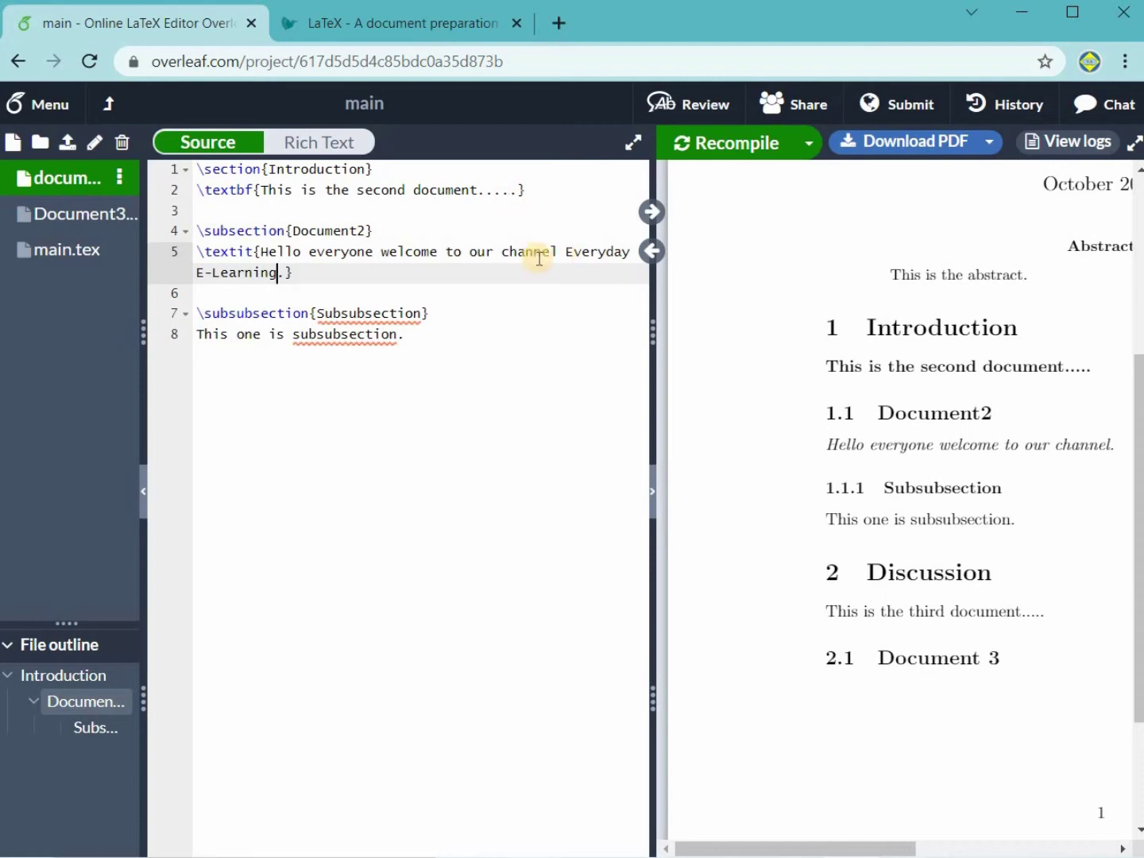
Insert an empty \underline{} command in front of "Everyday E-Learning" within the italic sentence under Document2.
{"action": "left_click", "coordinate": [566, 252]}
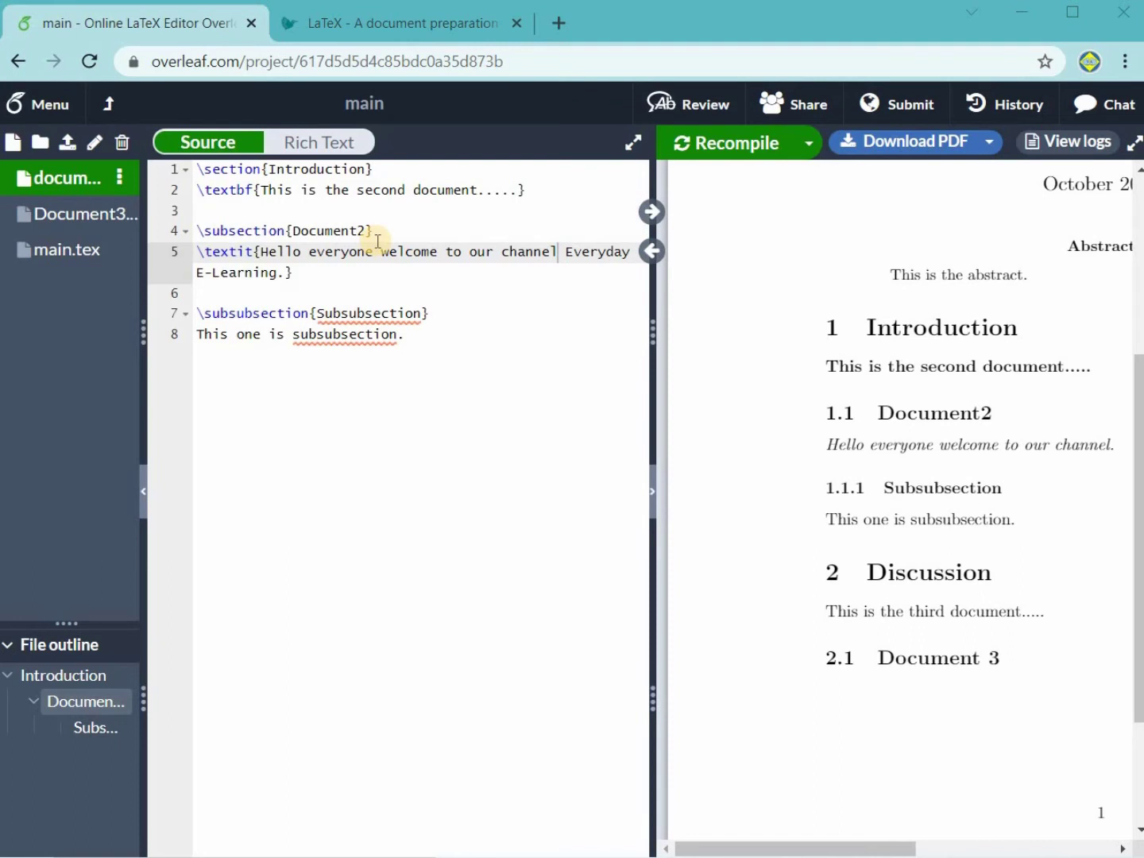
{"action": "left_click", "coordinate": [566, 253]}
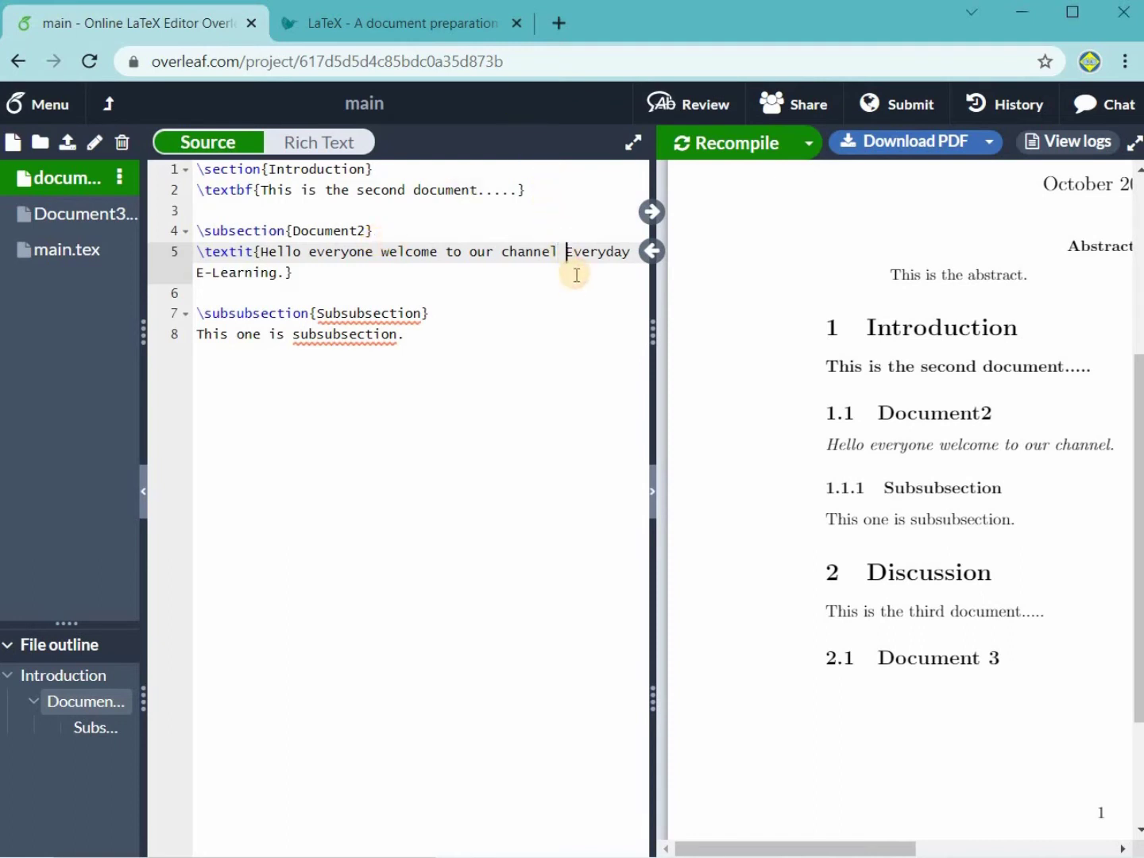
{"action": "type", "text": "\\"}
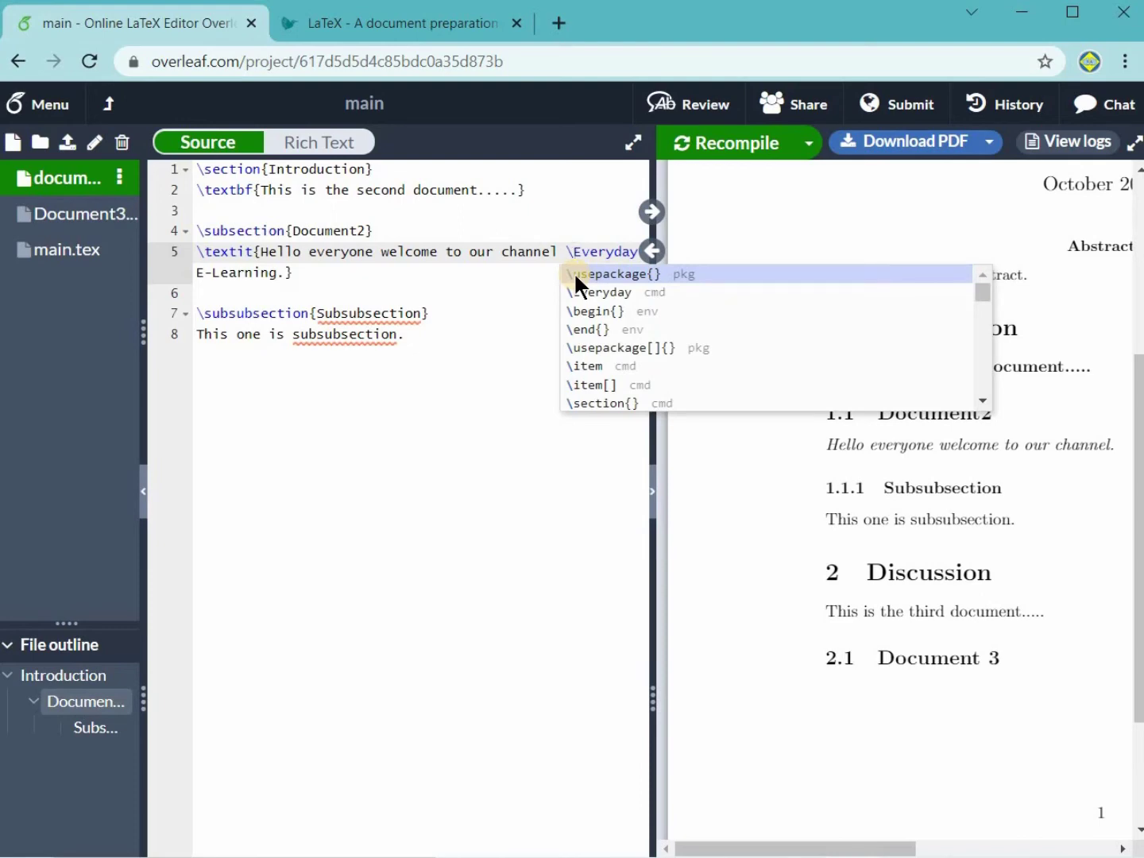
{"action": "type", "text": "un"}
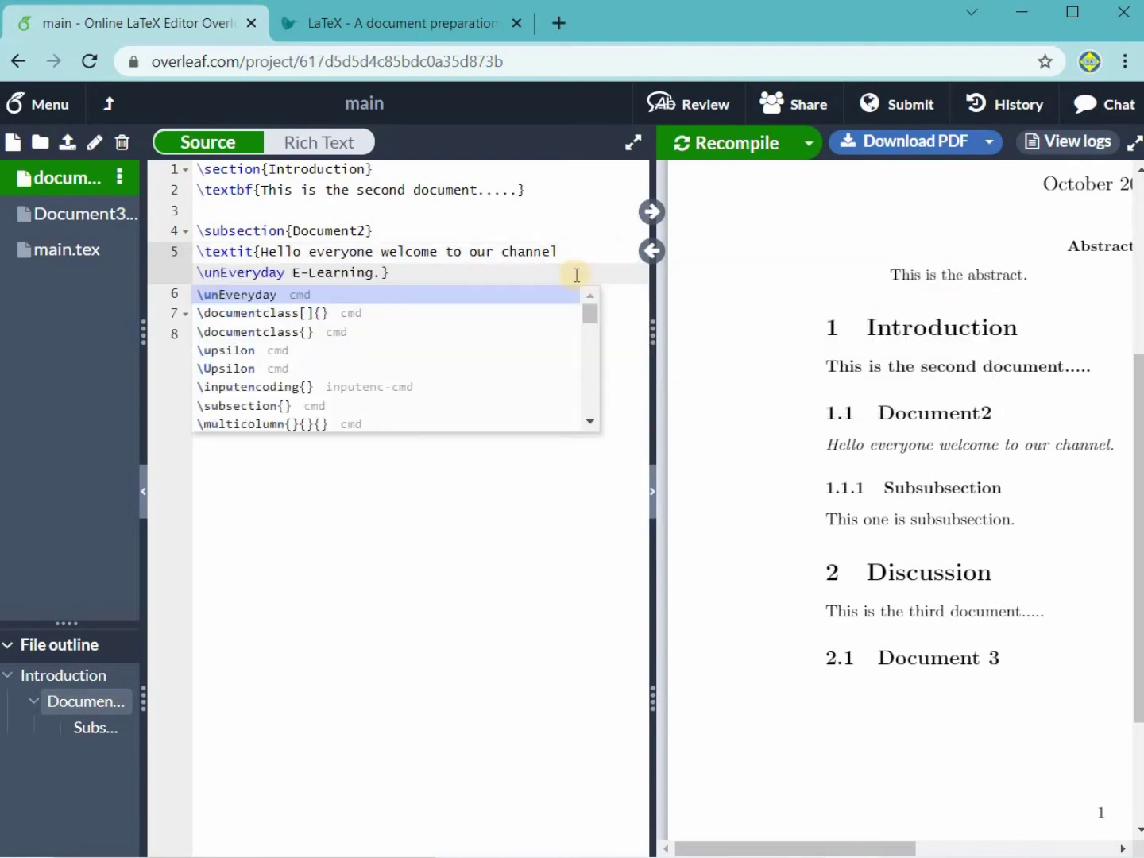
{"action": "type", "text": "d"}
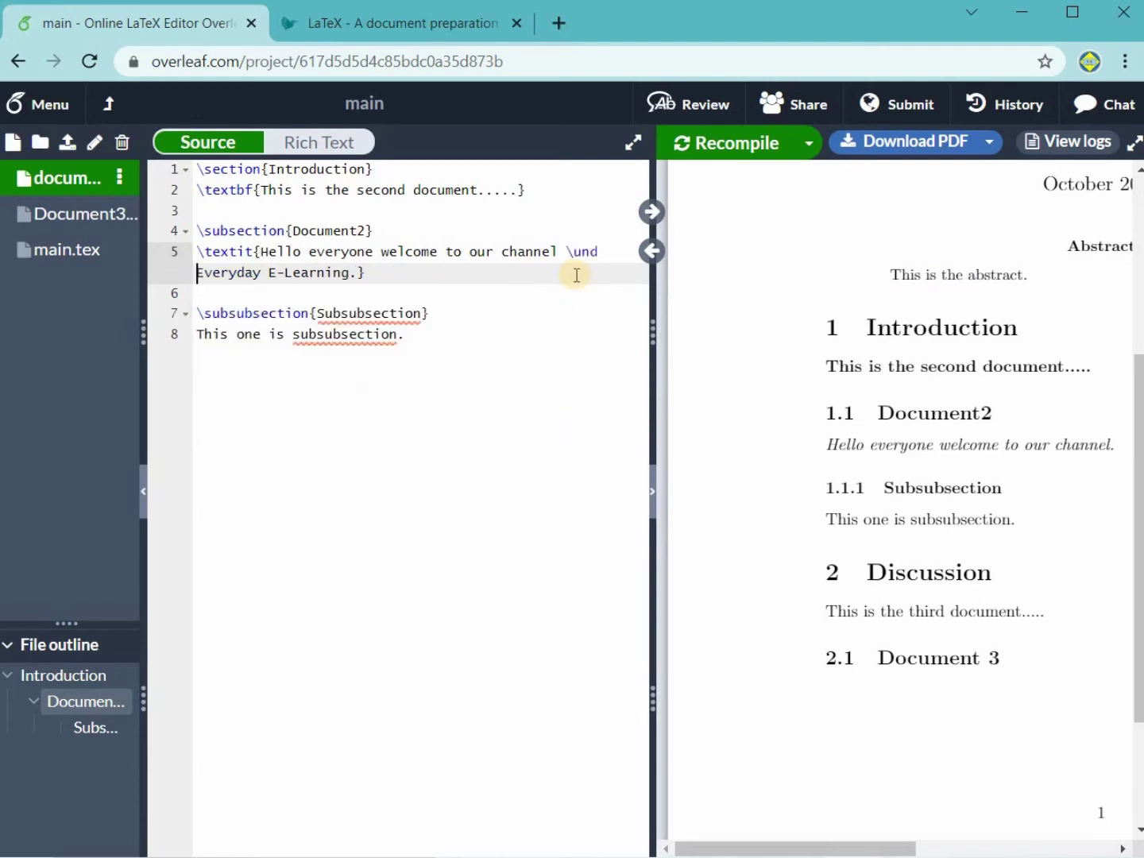
{"action": "key", "text": "Left"}
{"action": "type", "text": "er"}
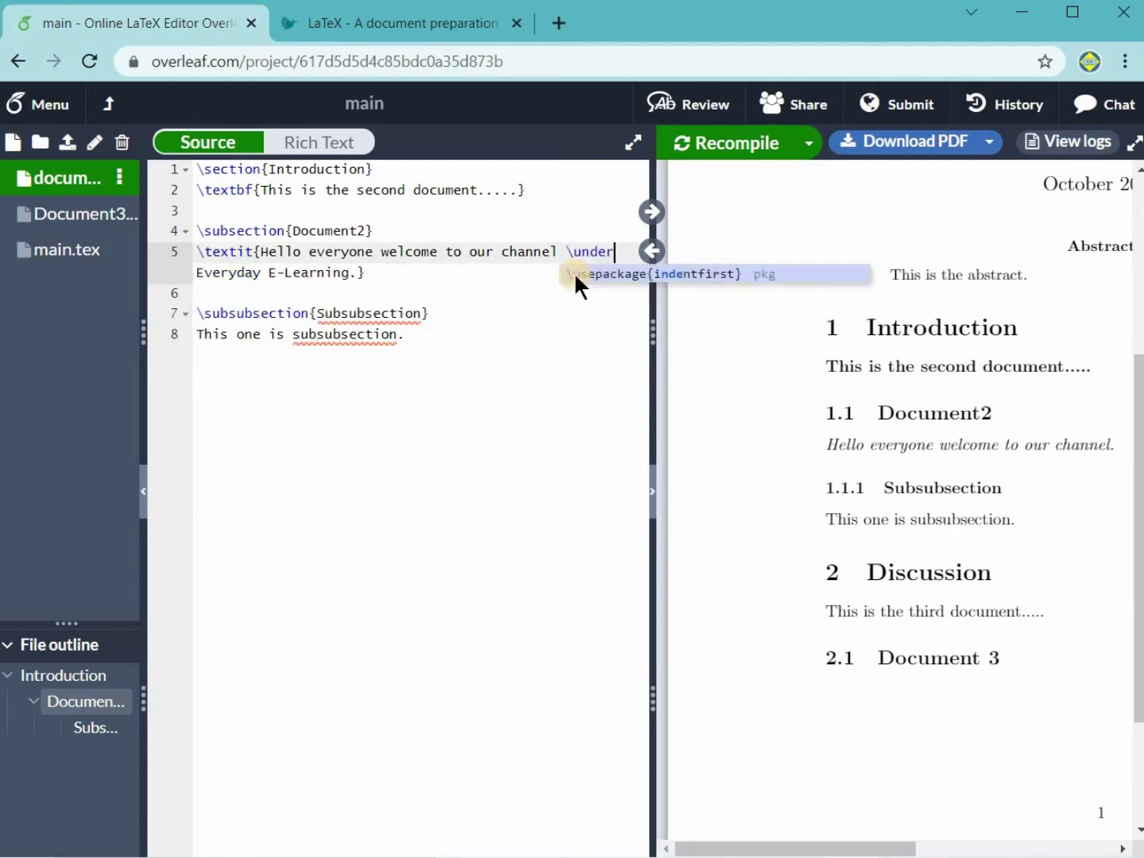
{"action": "type", "text": "li"}
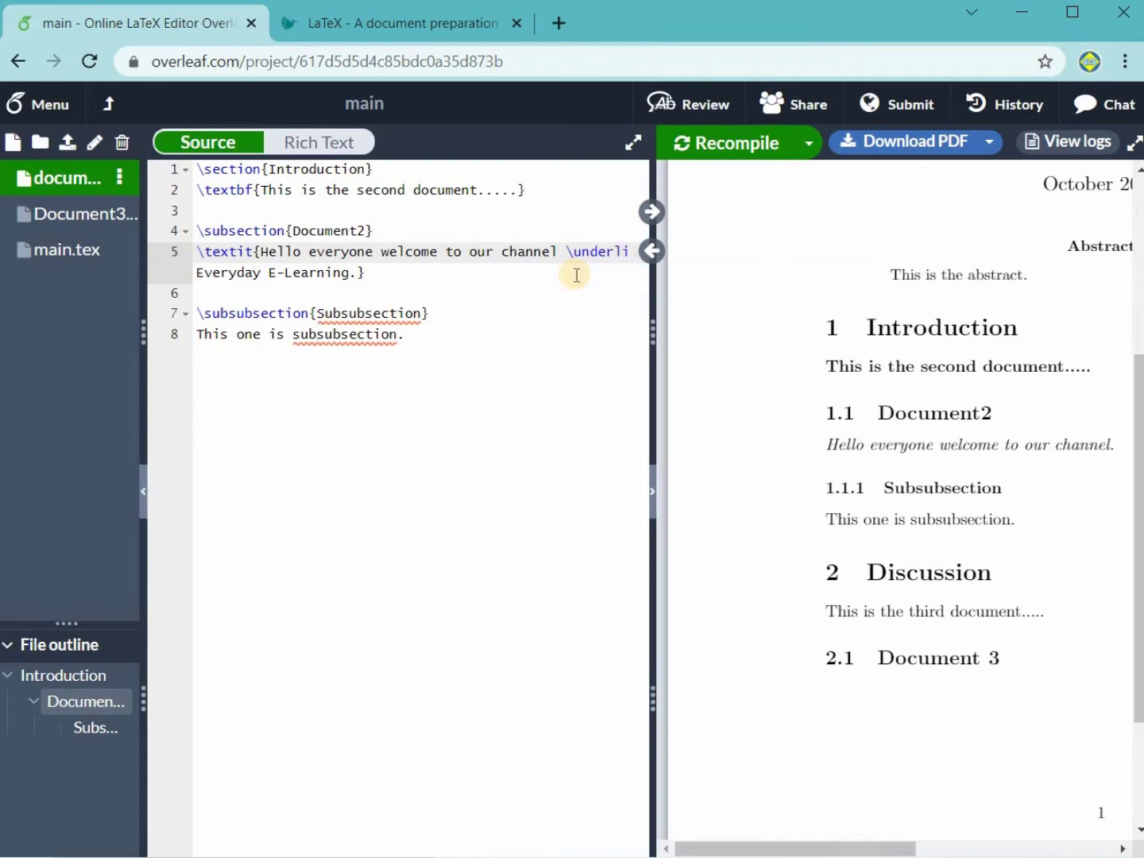
{"action": "type", "text": "ne"}
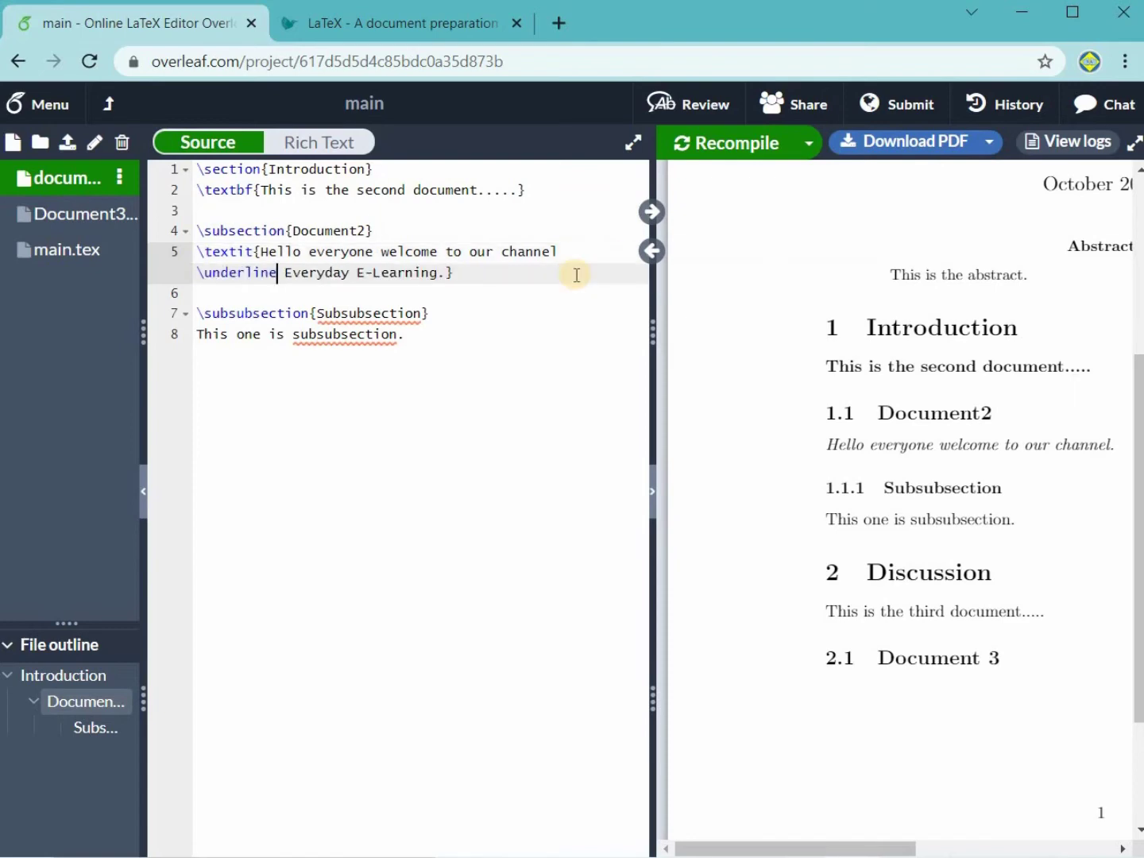
{"action": "type", "text": "{"}
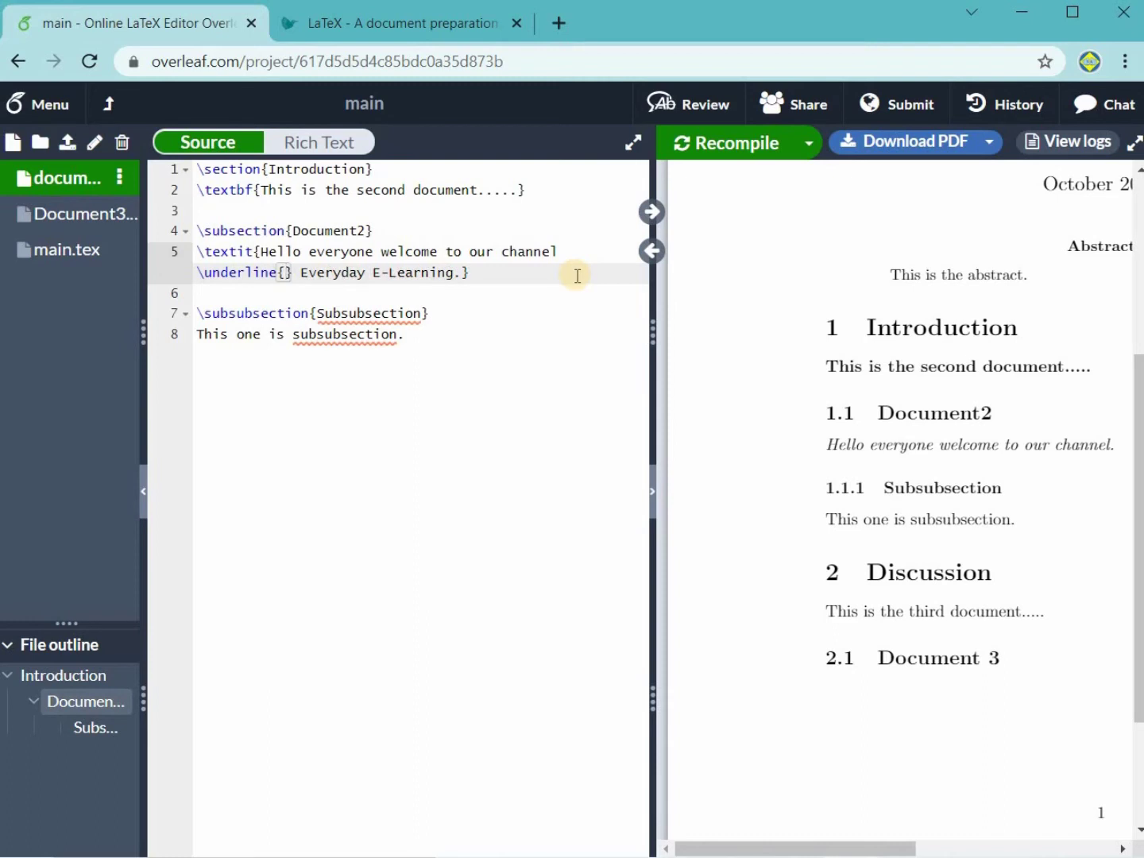
Move the words "Everyday E-Learning" inside the braces of the \underline command, keeping the full stop outside.
{"action": "left_click_drag", "start_coordinate": [303, 272], "coordinate": [454, 272]}
{"action": "key", "text": "ctrl+c"}
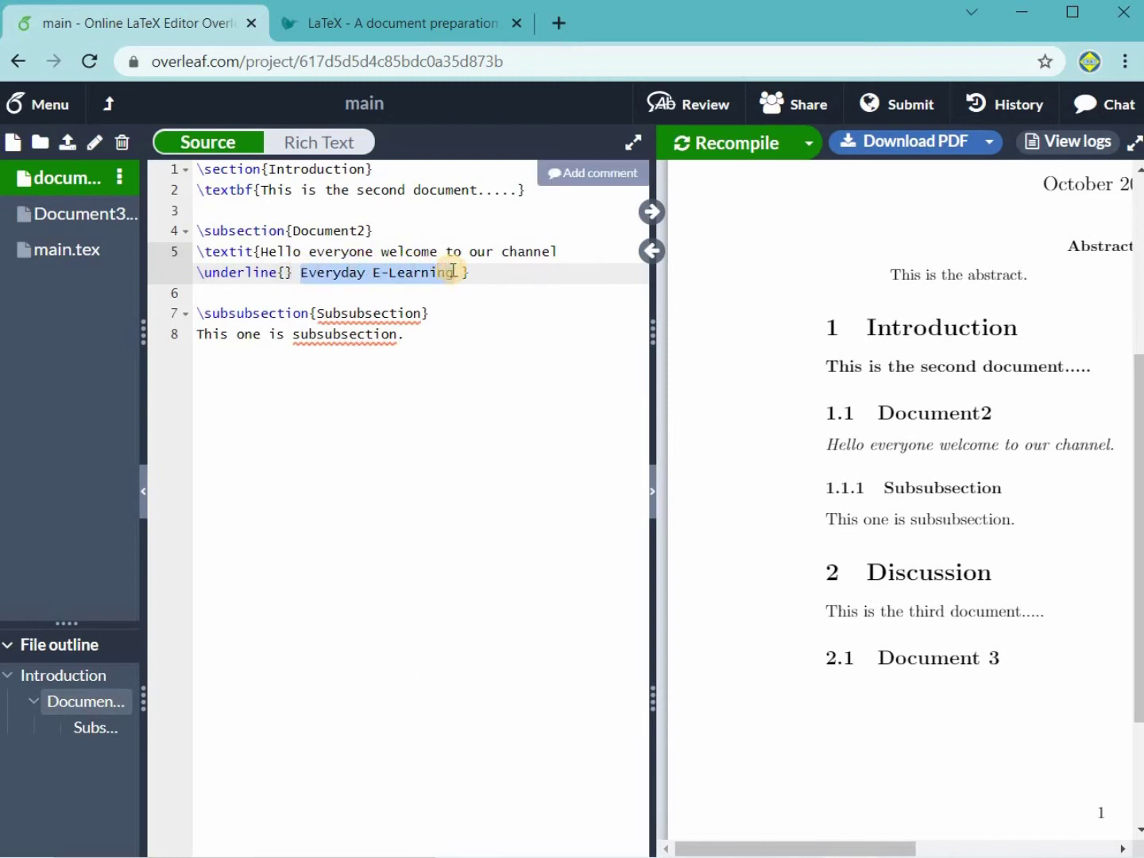
{"action": "key", "text": "BackSpace"}
{"action": "key", "text": "BackSpace"}
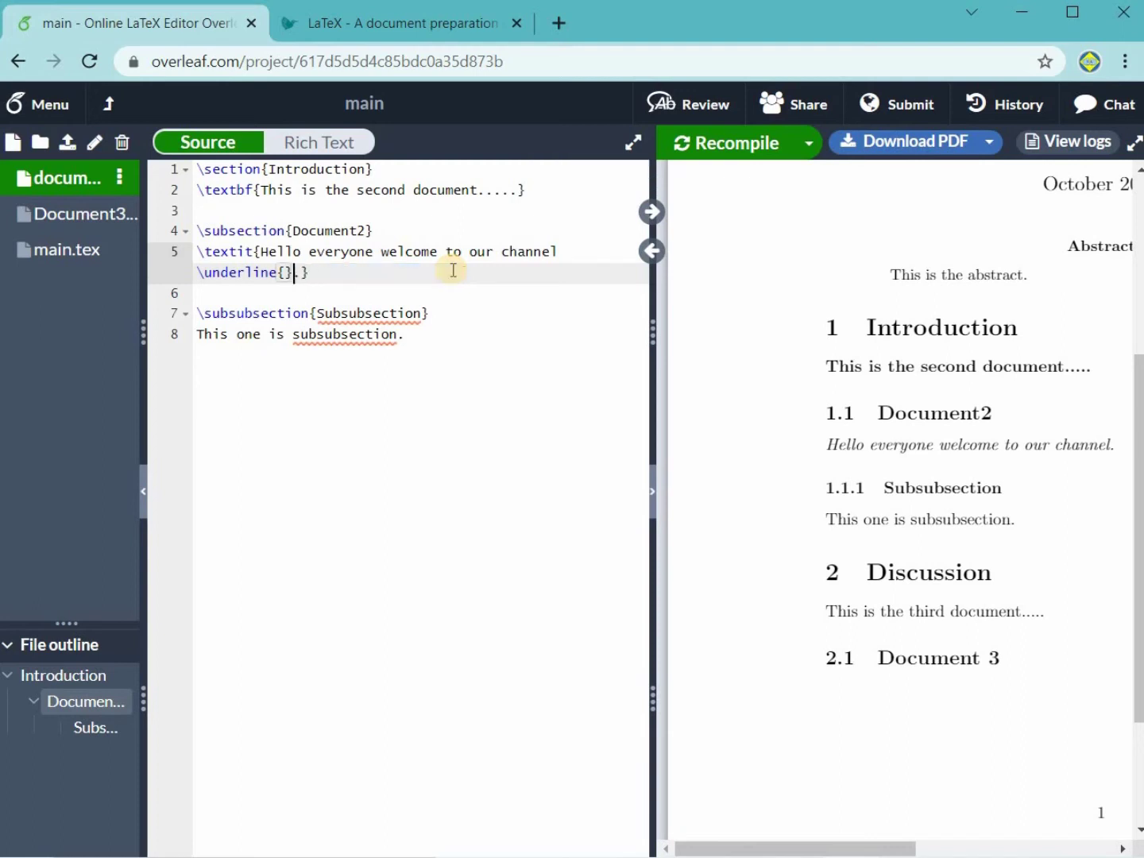
{"action": "key", "text": "ctrl+v"}
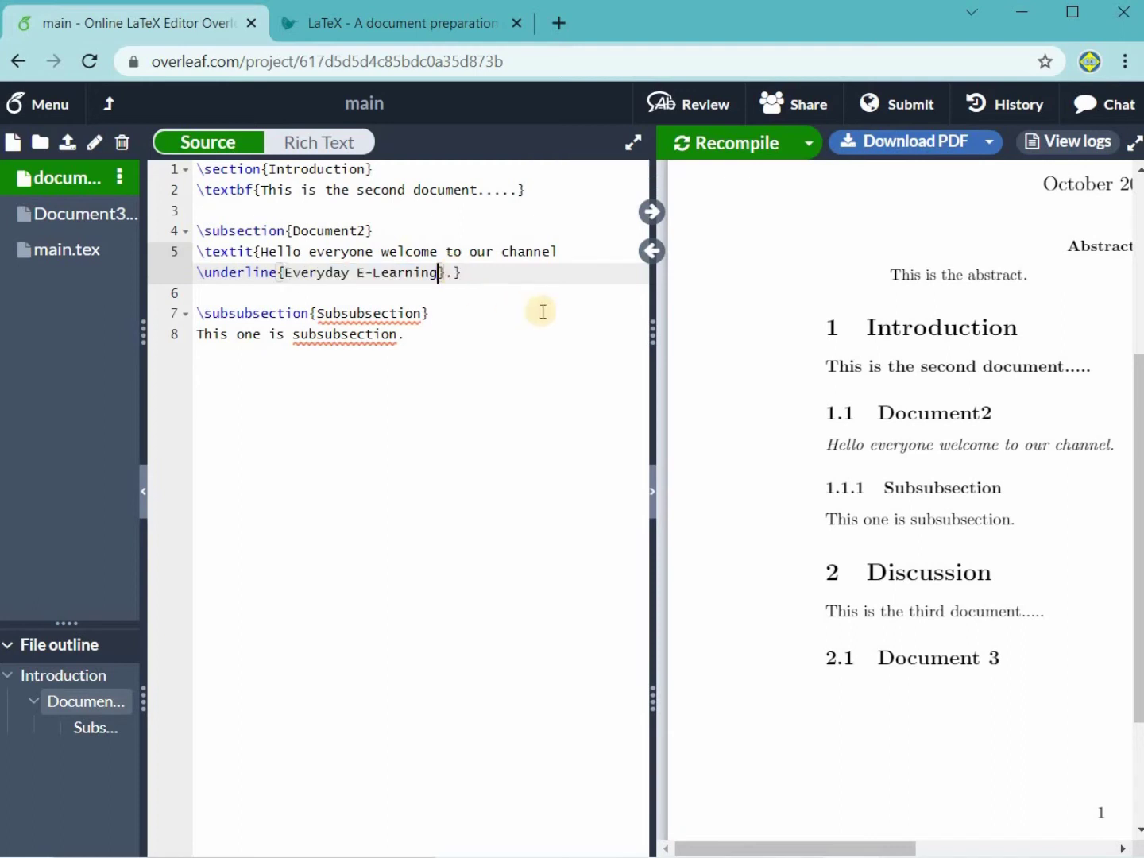
{"action": "left_click", "coordinate": [473, 268]}
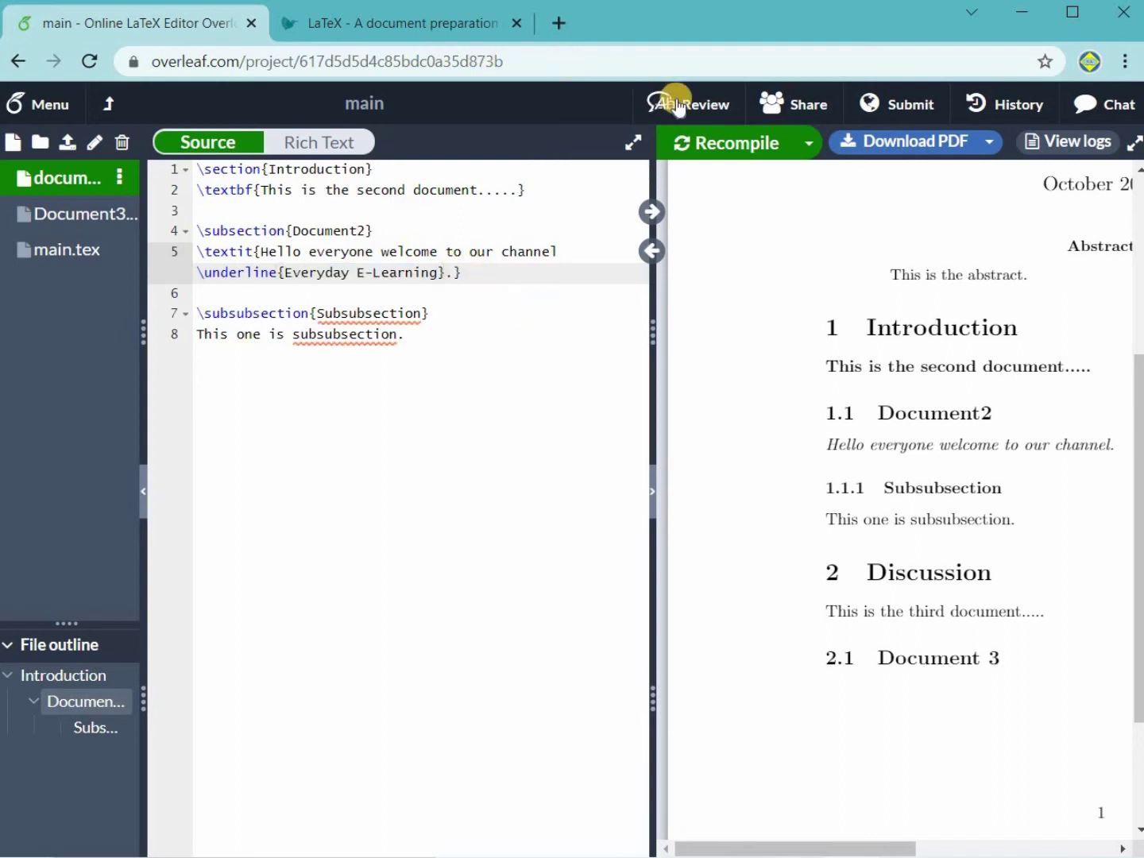
Recompile the project and compare the nested \textit and \underline commands in the source with the Document2 sentence in the PDF.
{"action": "left_click", "coordinate": [725, 145]}
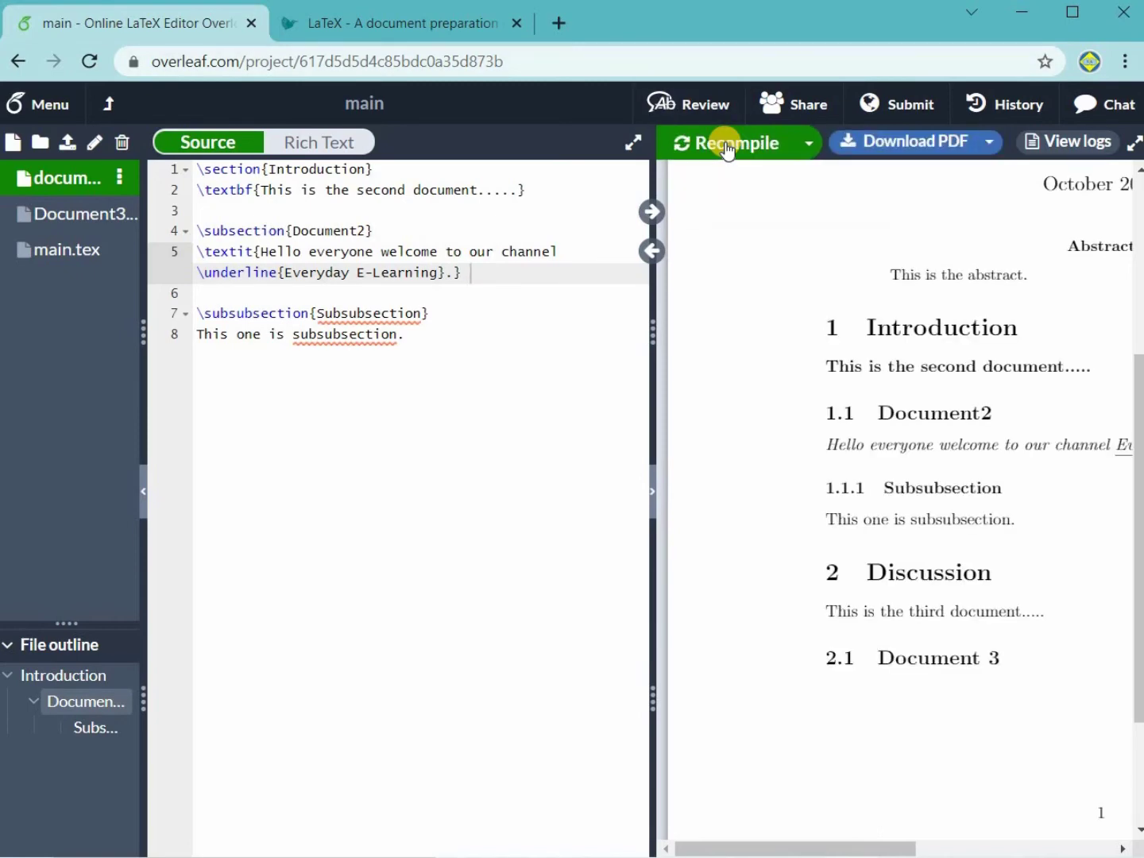
{"action": "left_click_drag", "start_coordinate": [869, 848], "coordinate": [962, 847]}
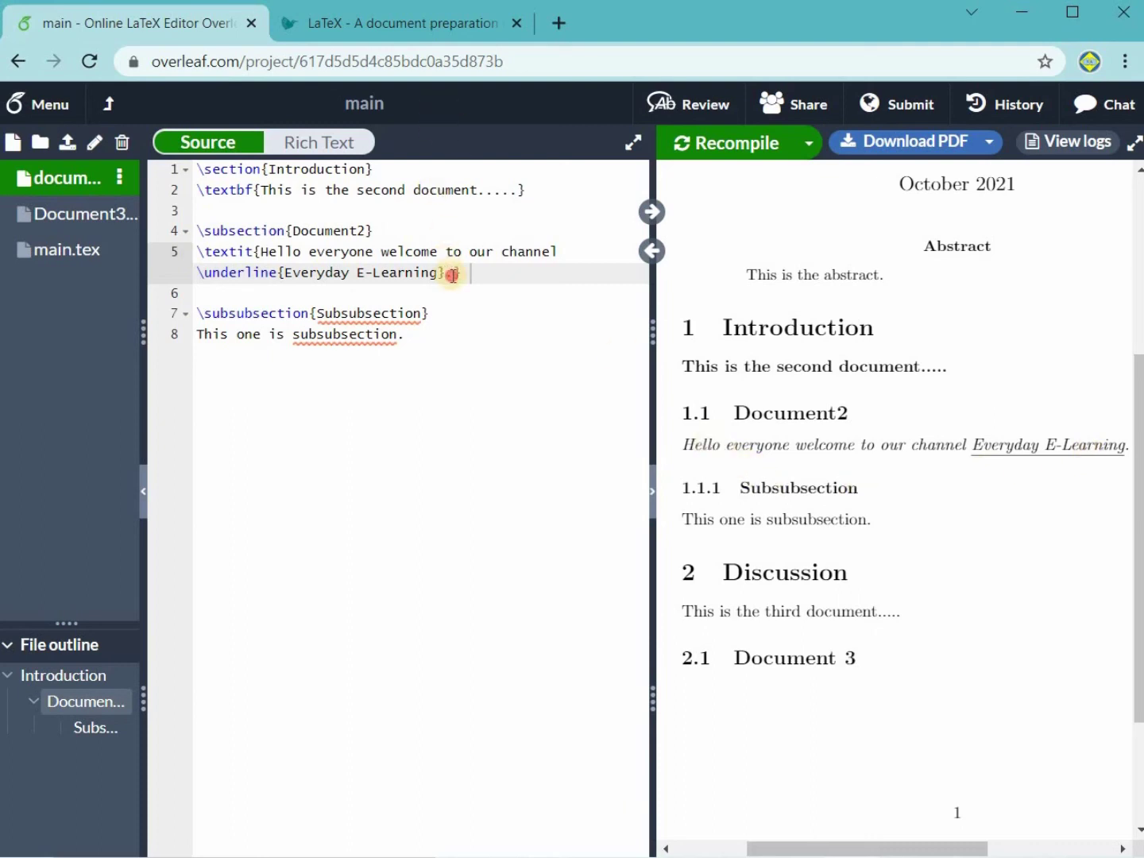
{"action": "left_click_drag", "start_coordinate": [454, 275], "coordinate": [262, 253]}
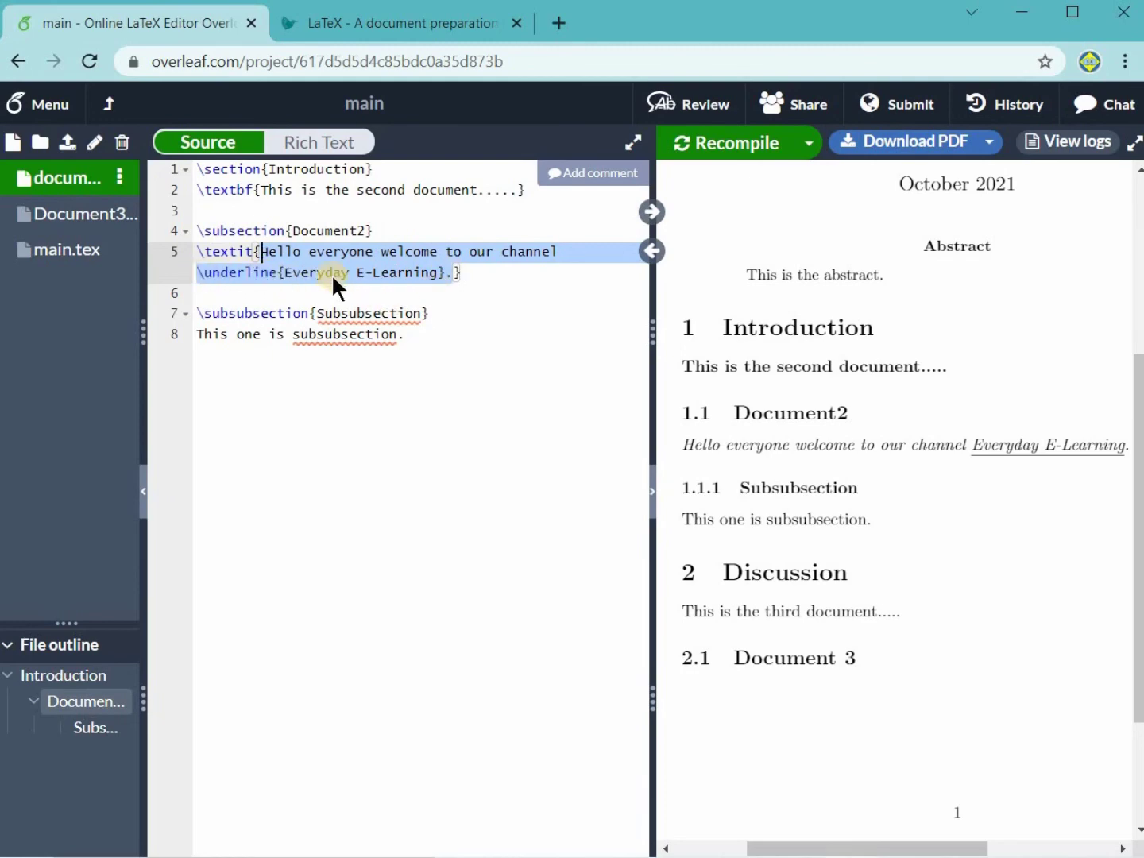
{"action": "left_click", "coordinate": [446, 274]}
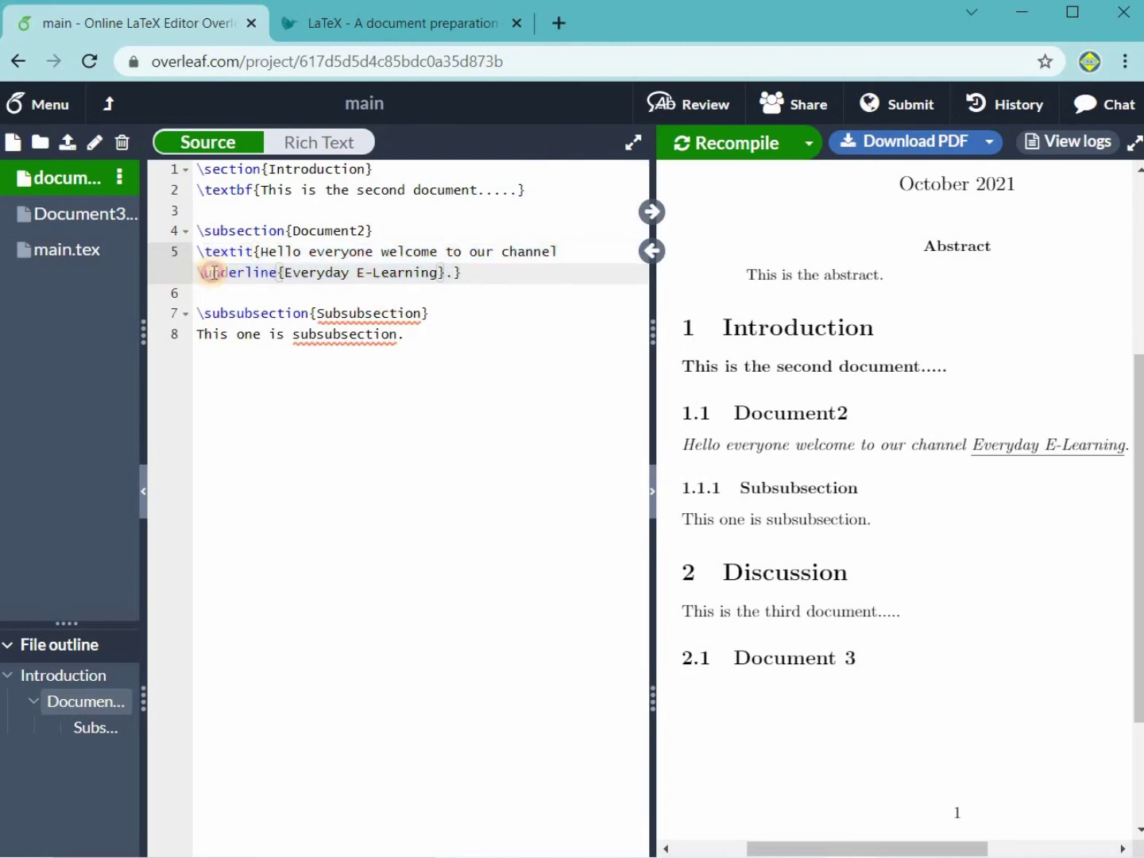
{"action": "left_click_drag", "start_coordinate": [212, 272], "coordinate": [445, 273]}
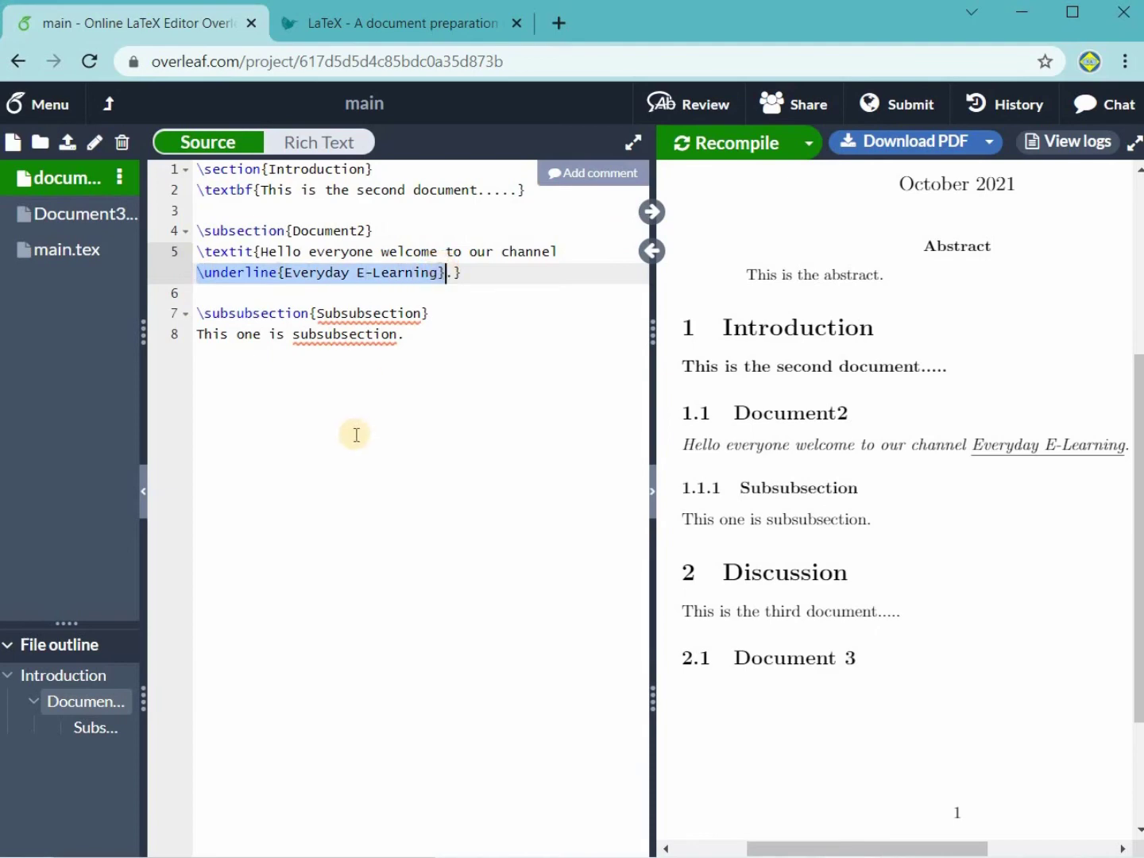
{"action": "left_click", "coordinate": [464, 273]}
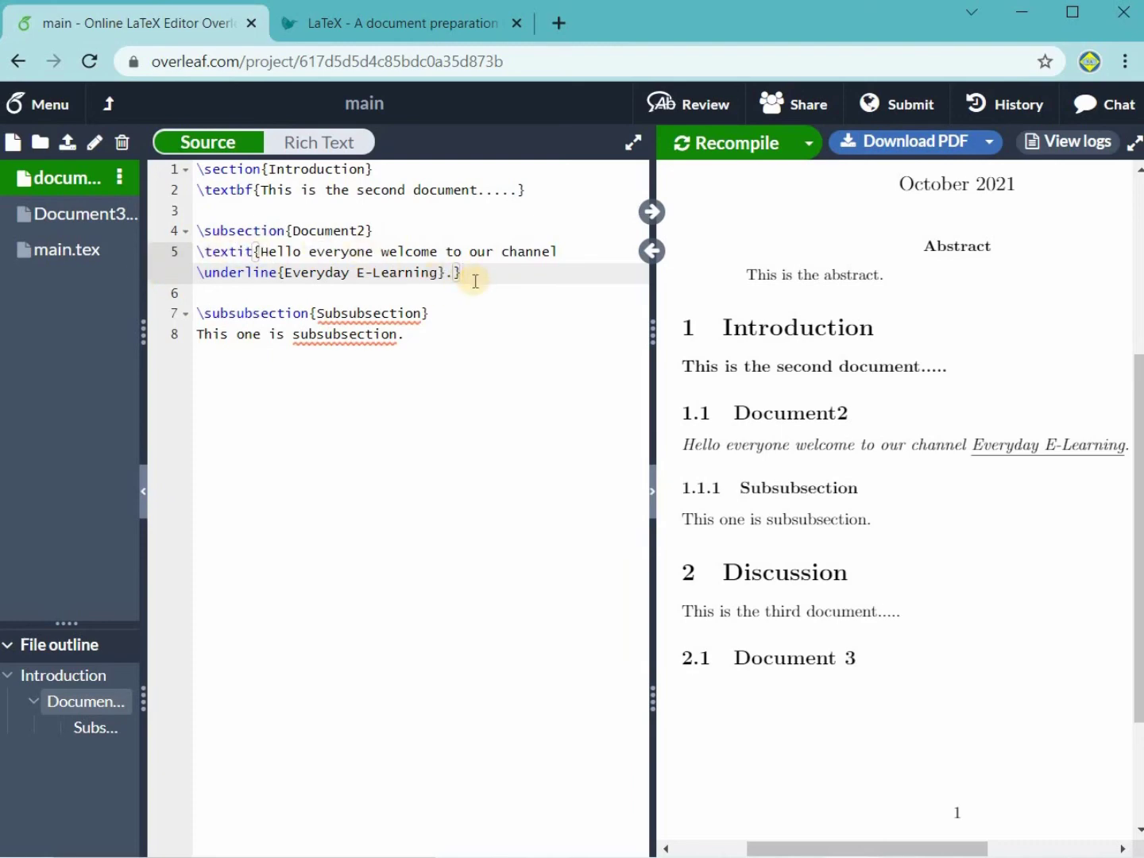
Zoom out the PDF preview and review the formatted page from the First Document title down to the Document 3 heading.
{"action": "left_click", "coordinate": [1087, 146]}
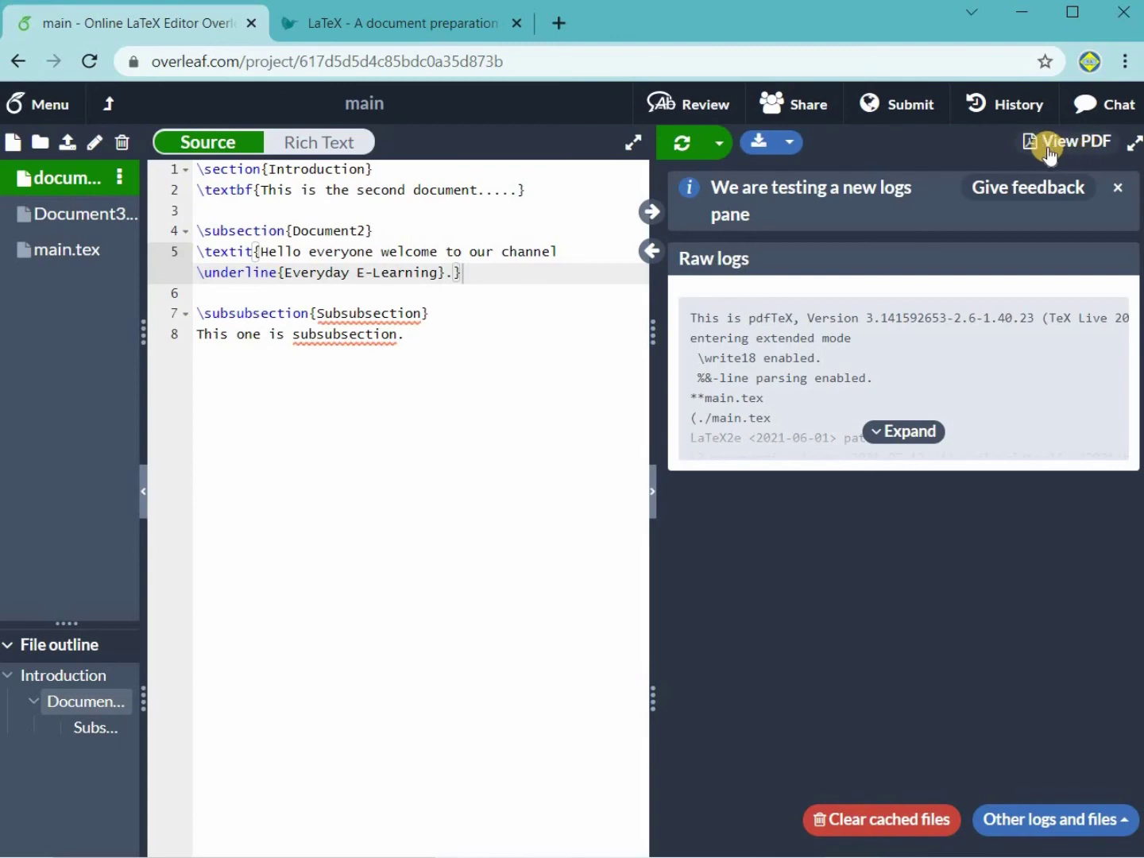
{"action": "left_click", "coordinate": [1050, 150]}
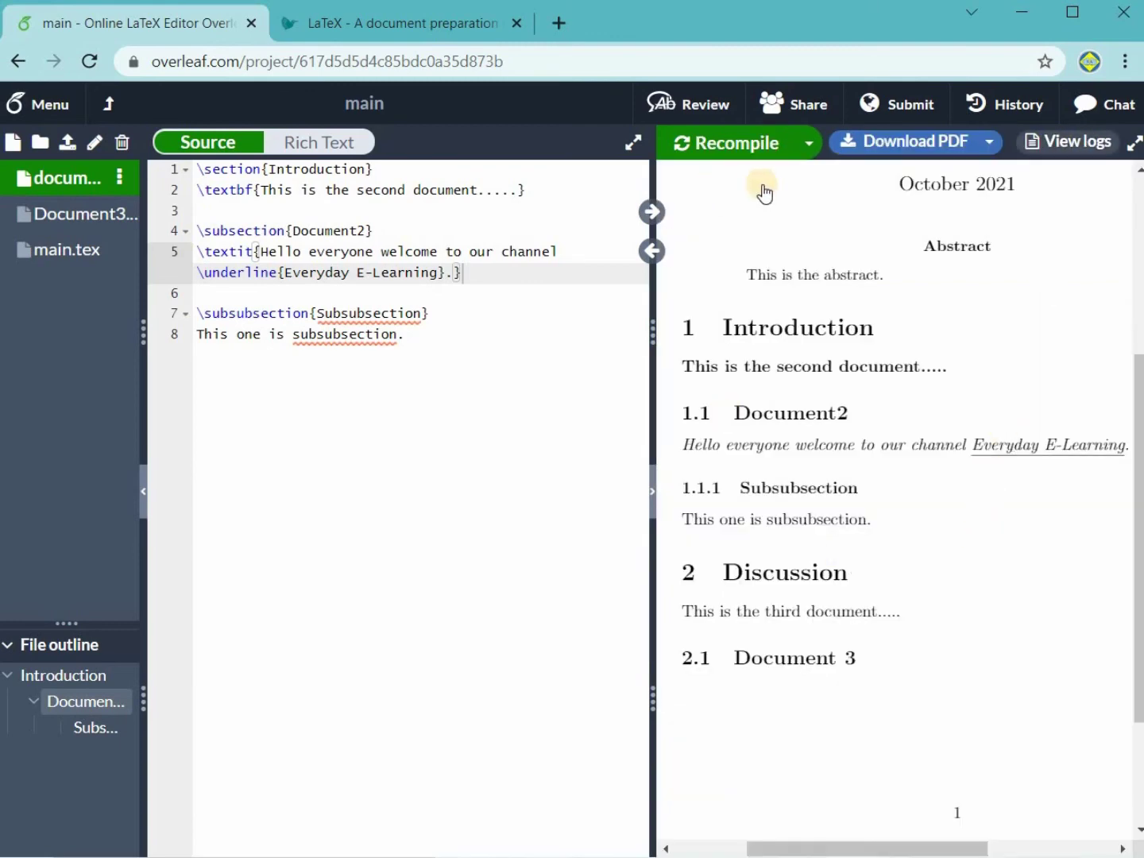
{"action": "left_click", "coordinate": [887, 200]}
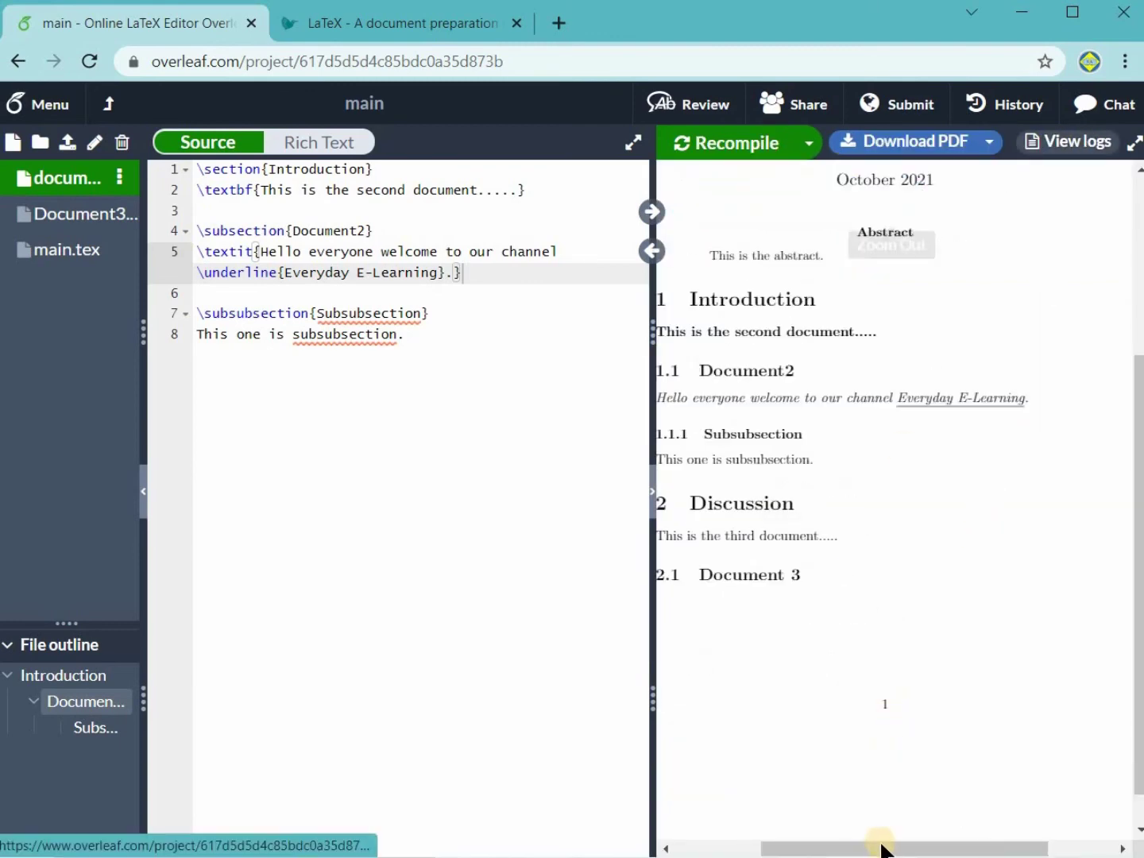
{"action": "left_click_drag", "start_coordinate": [830, 850], "coordinate": [776, 850]}
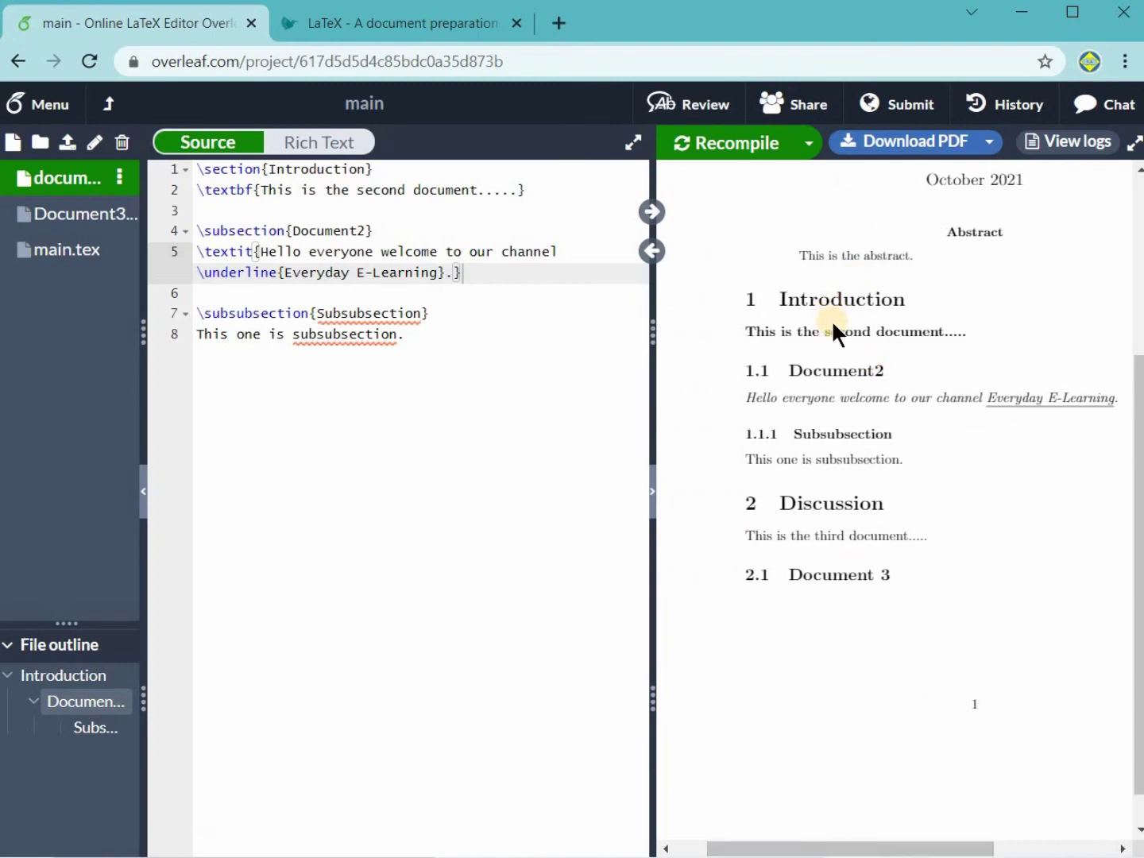
{"action": "scroll", "coordinate": [831, 319], "scroll_direction": "up", "scroll_amount": 3}
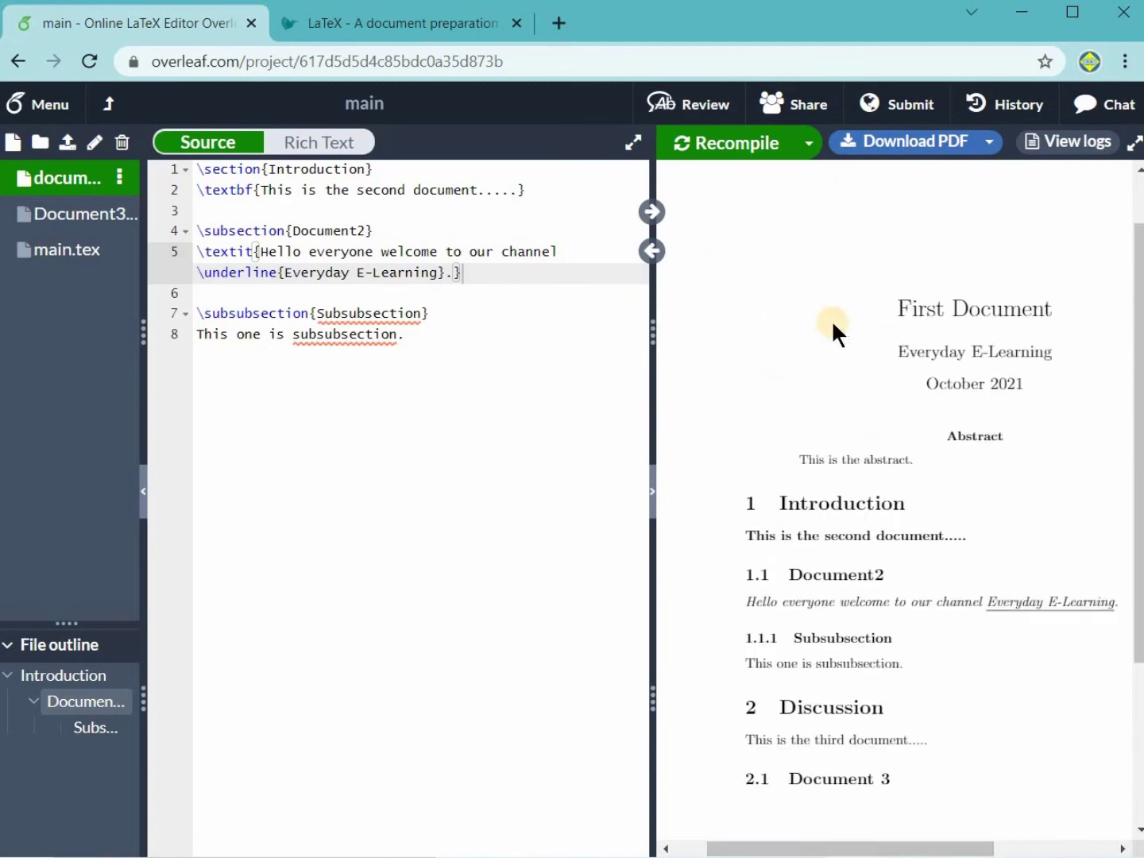
{"action": "left_click", "coordinate": [222, 296]}
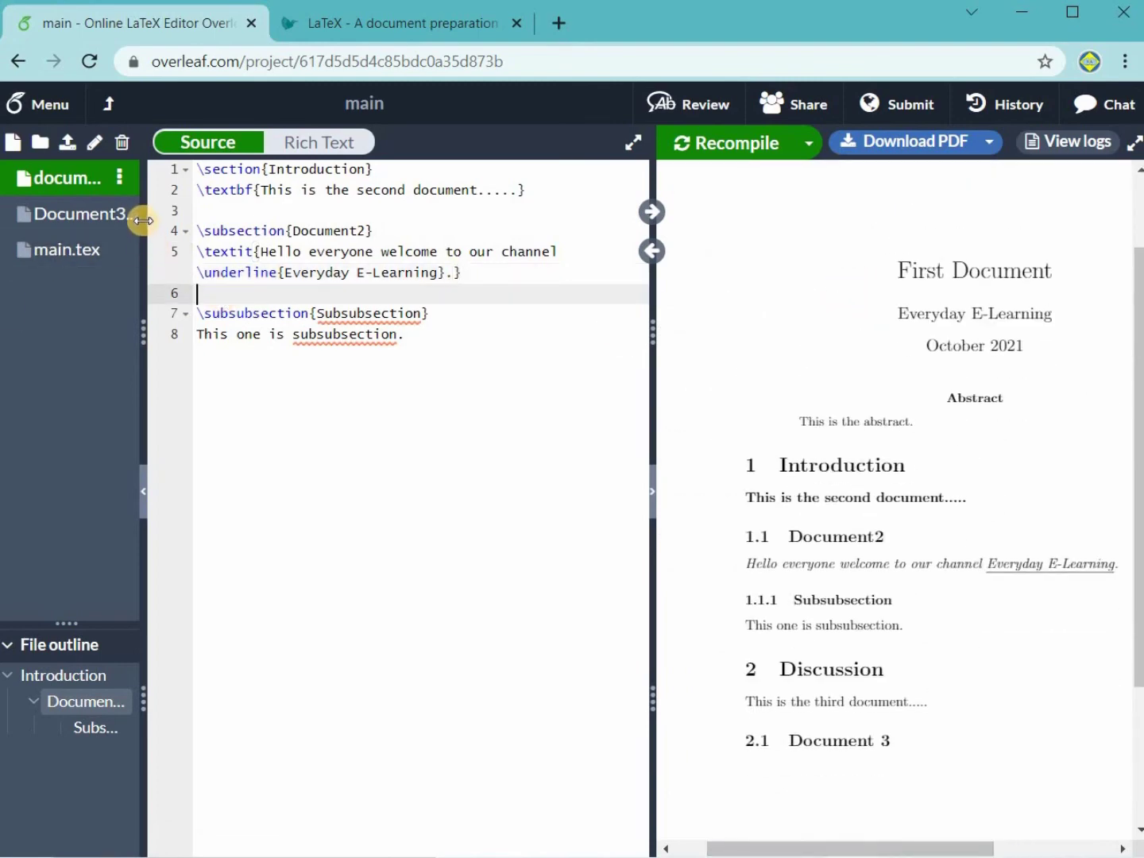